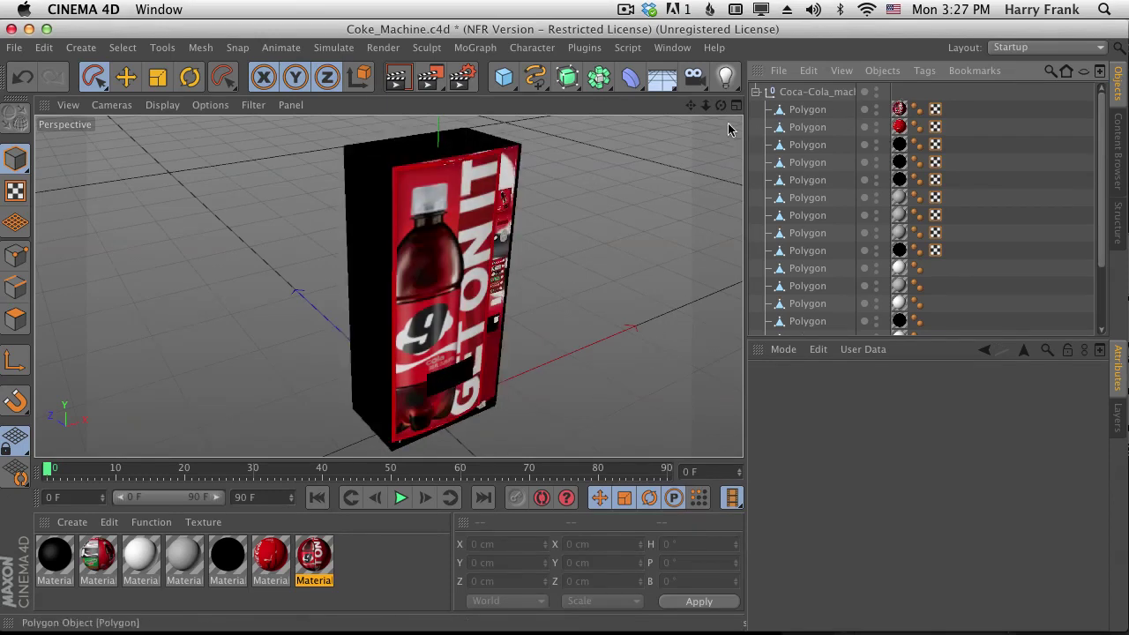
- Select the whole Coca-Cola_machine group and open the Bake Object dialog for it
left_click(817, 109)
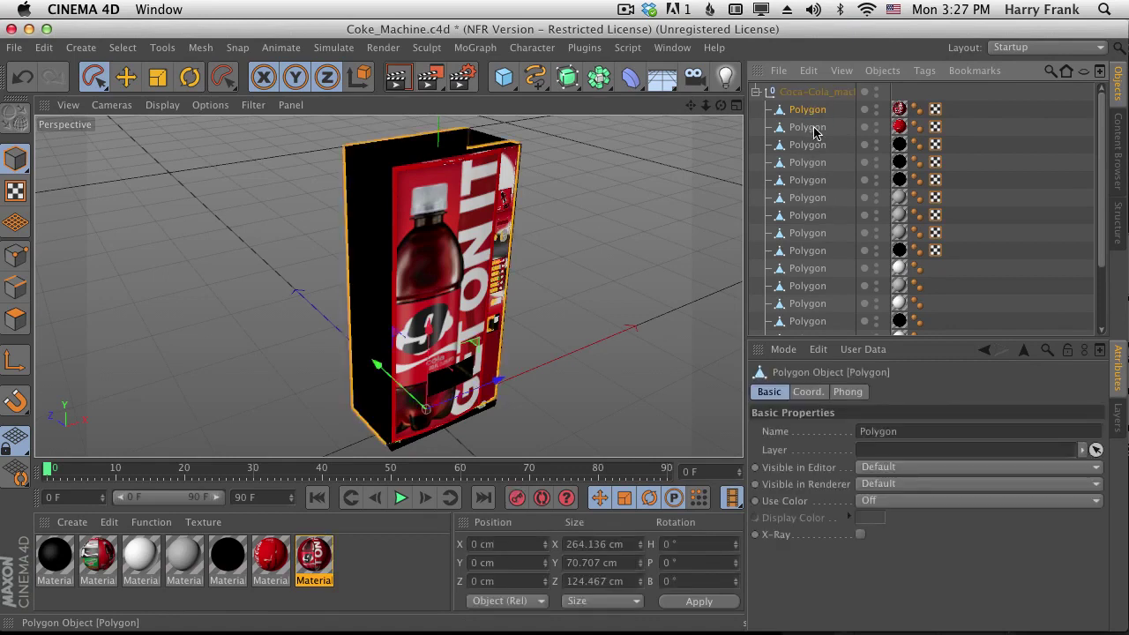
left_click(813, 144)
left_click(811, 166)
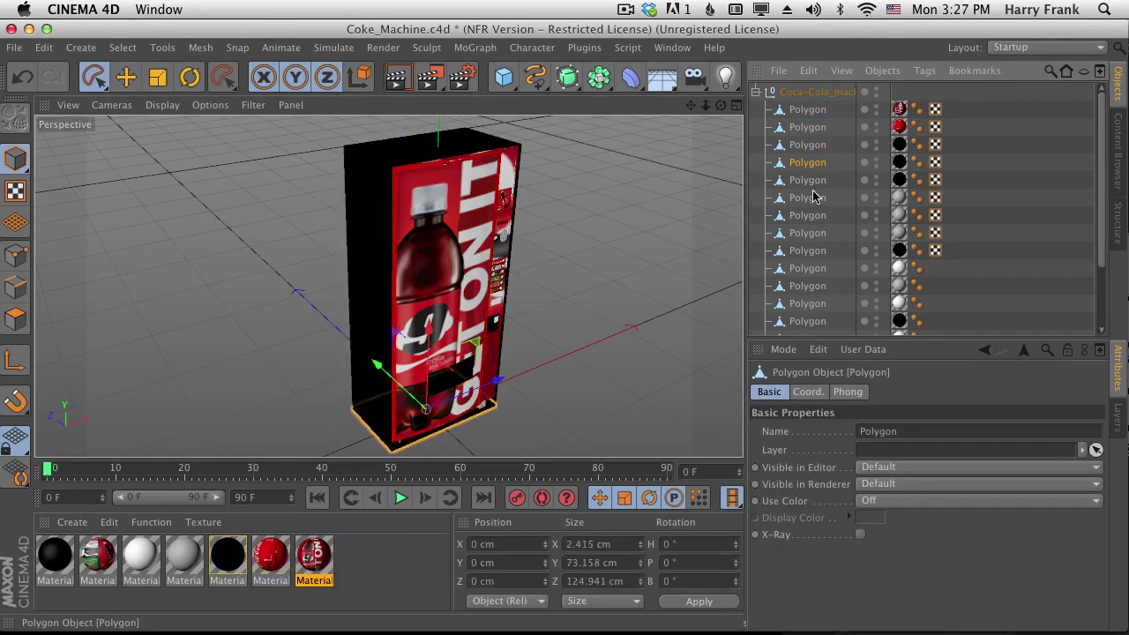
left_click(828, 233)
left_click(815, 91)
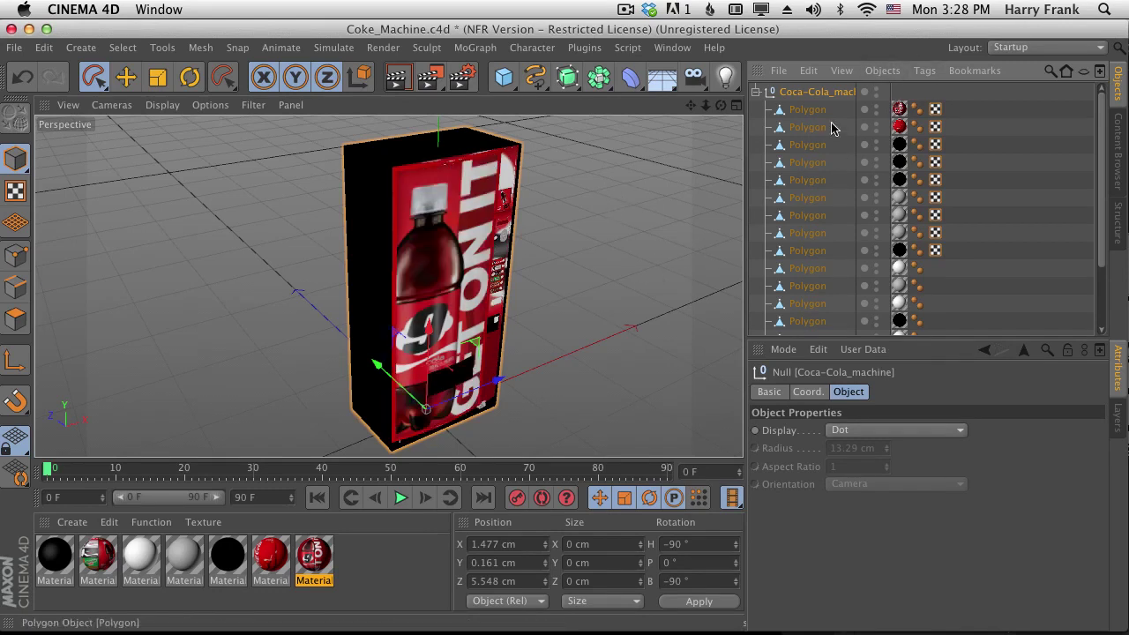
left_click(883, 70)
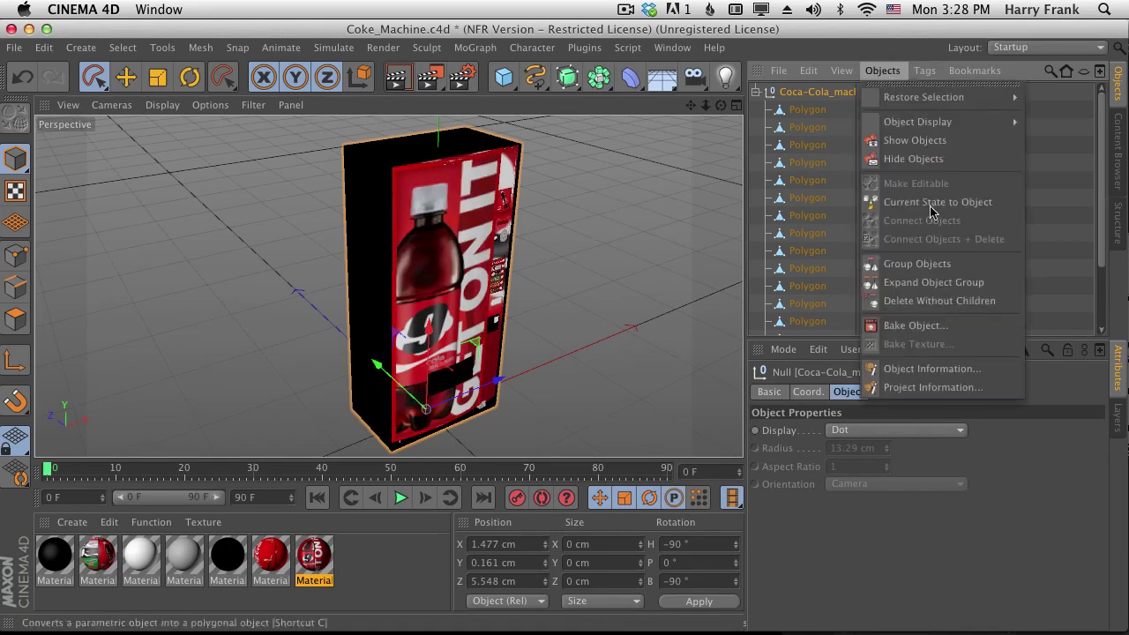
left_click(926, 328)
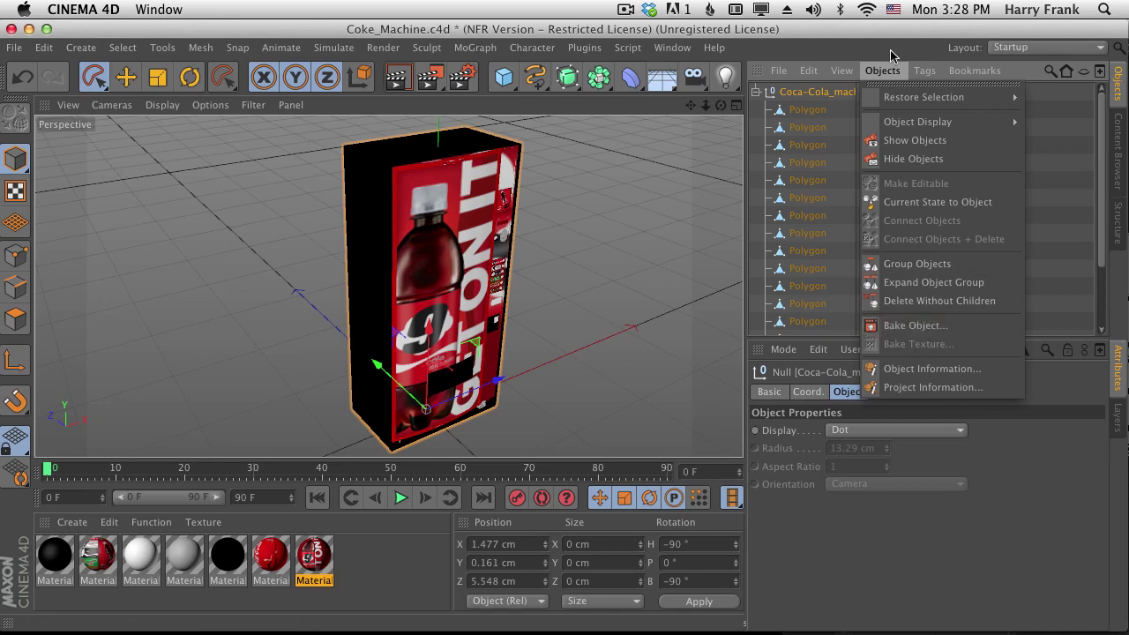
left_click_drag(769, 152, 778, 160)
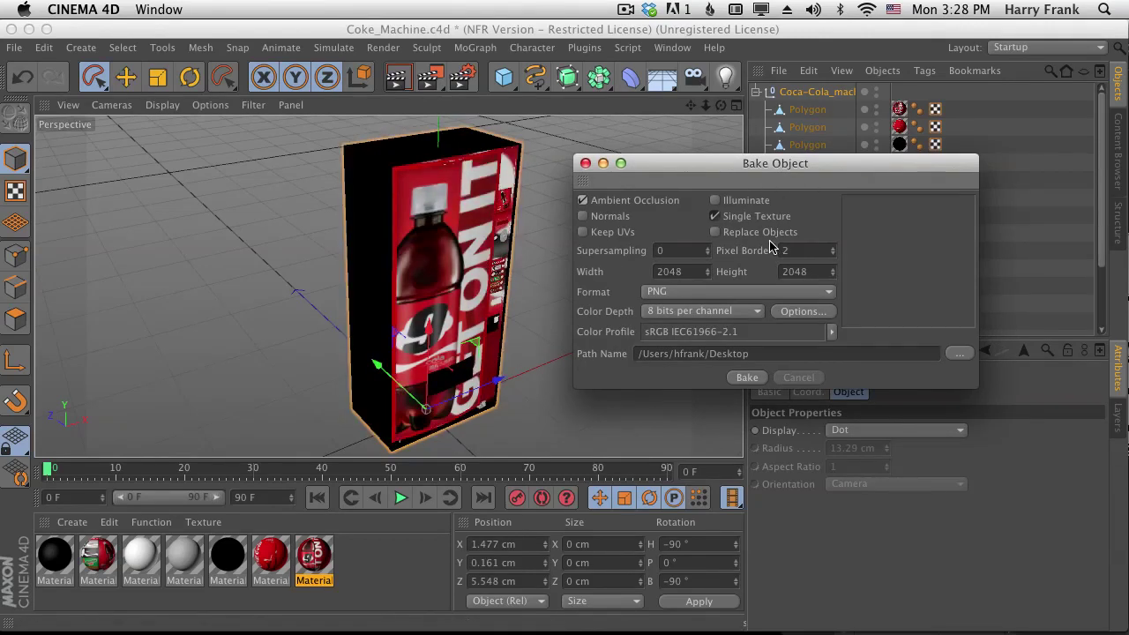
left_click_drag(764, 173, 800, 182)
left_click(756, 92)
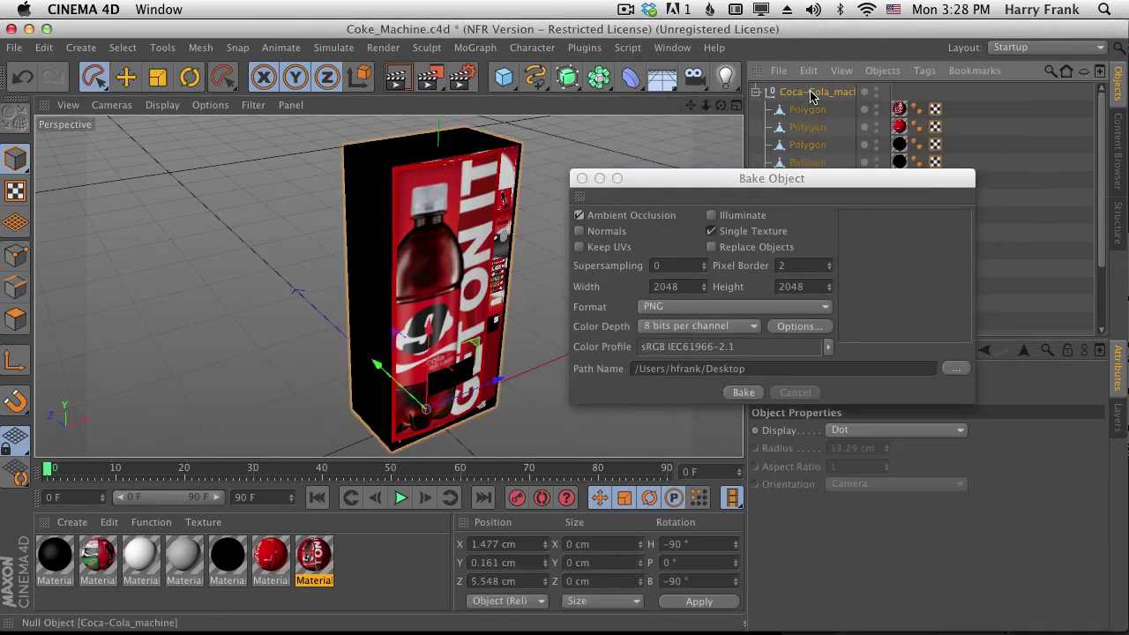
left_click(807, 144)
left_click_drag(808, 173, 806, 217)
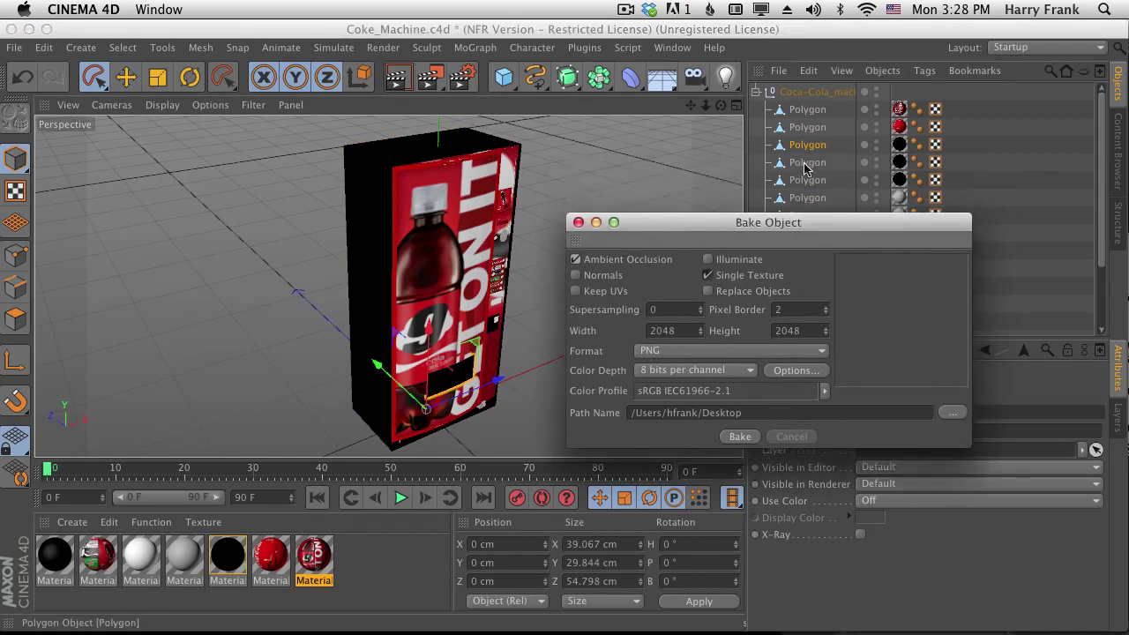
left_click(842, 92)
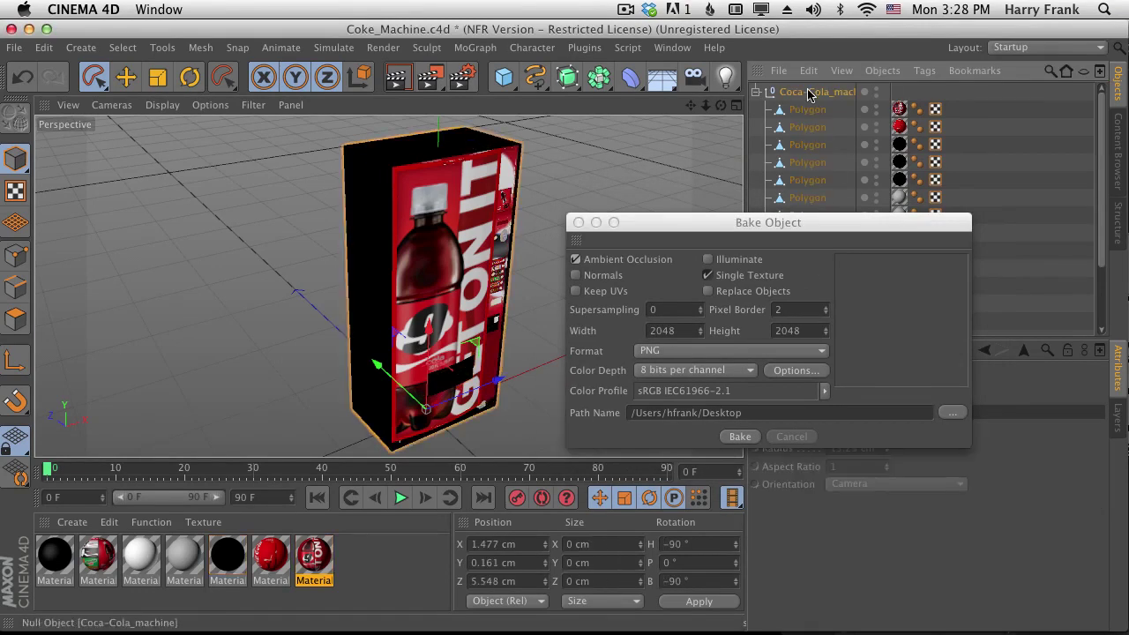
left_click(733, 281)
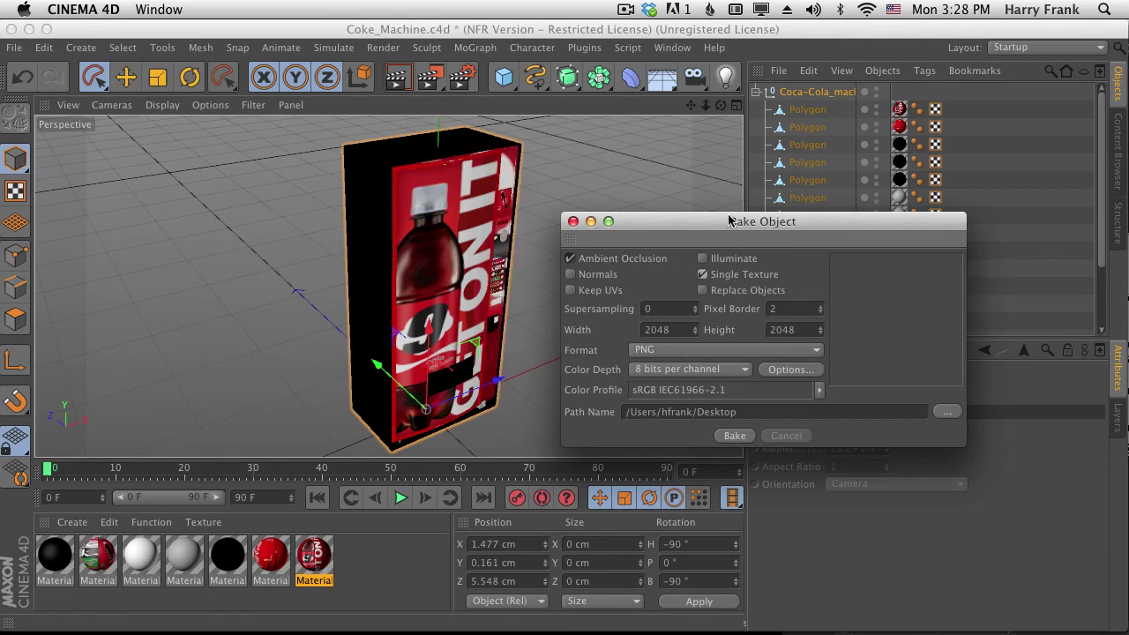
left_click_drag(729, 219, 723, 210)
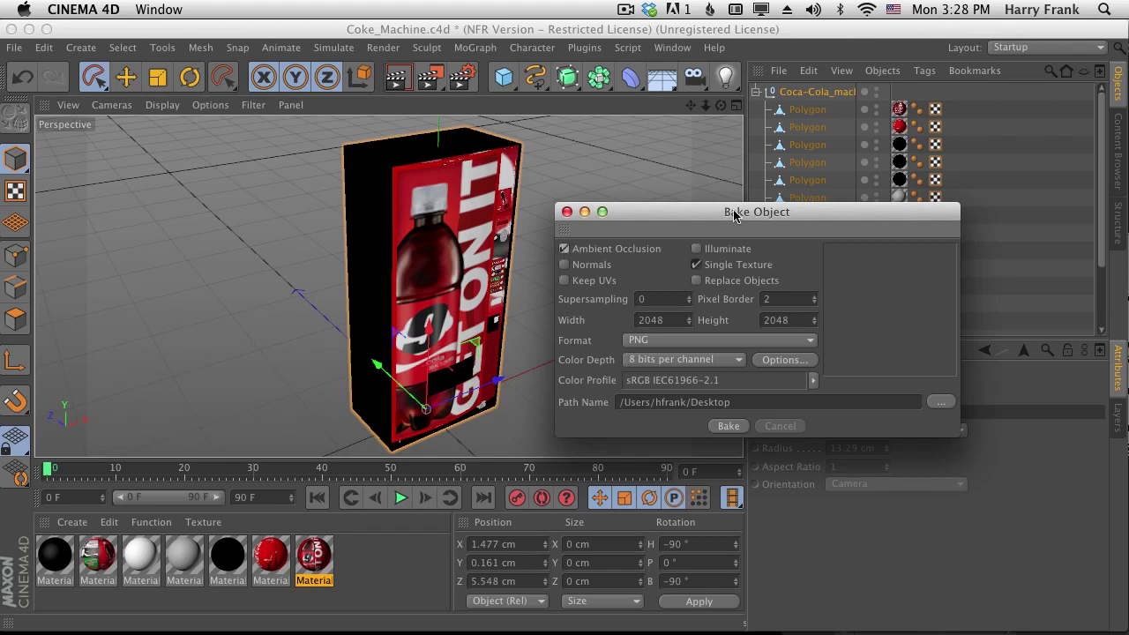
left_click_drag(733, 215, 724, 204)
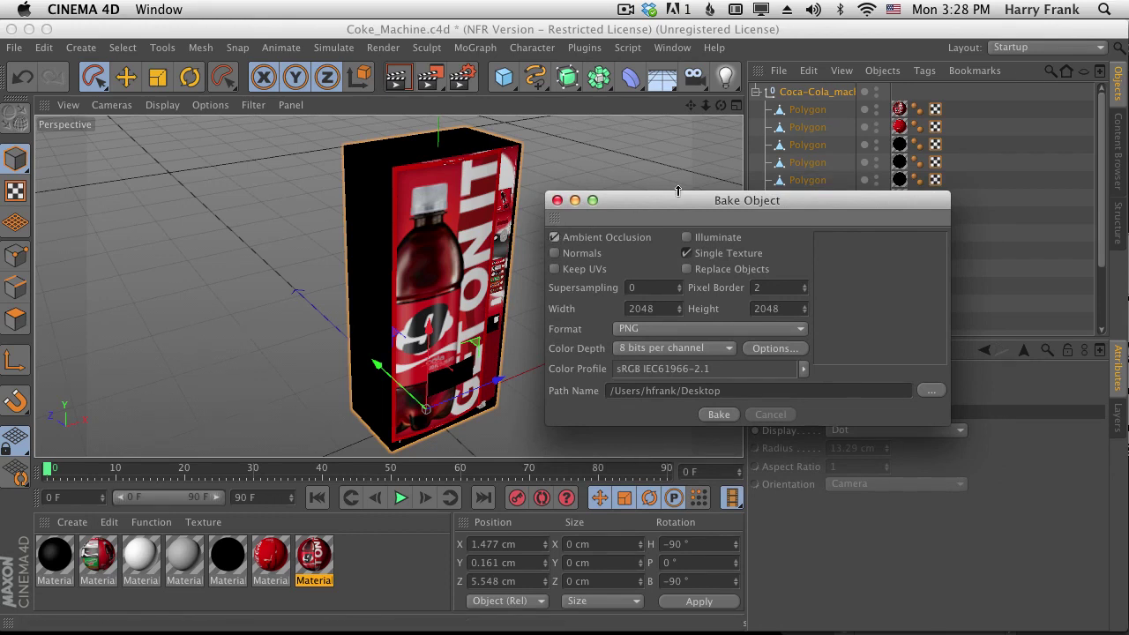
left_click_drag(657, 203, 664, 173)
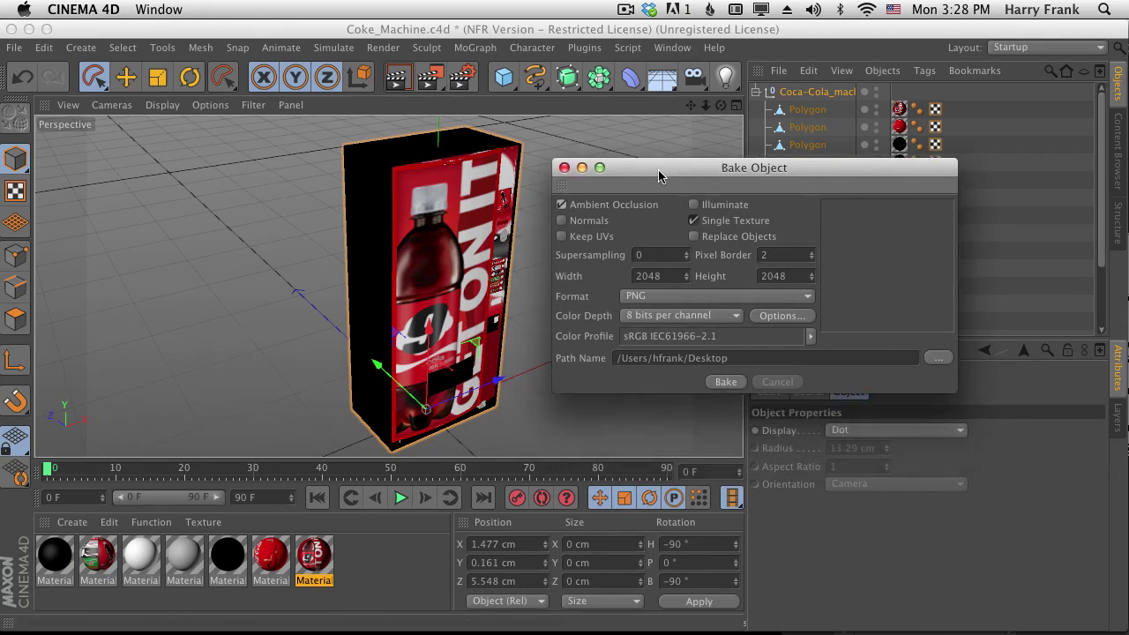
- Set the baked texture's width and height to 2048
double_click(648, 278)
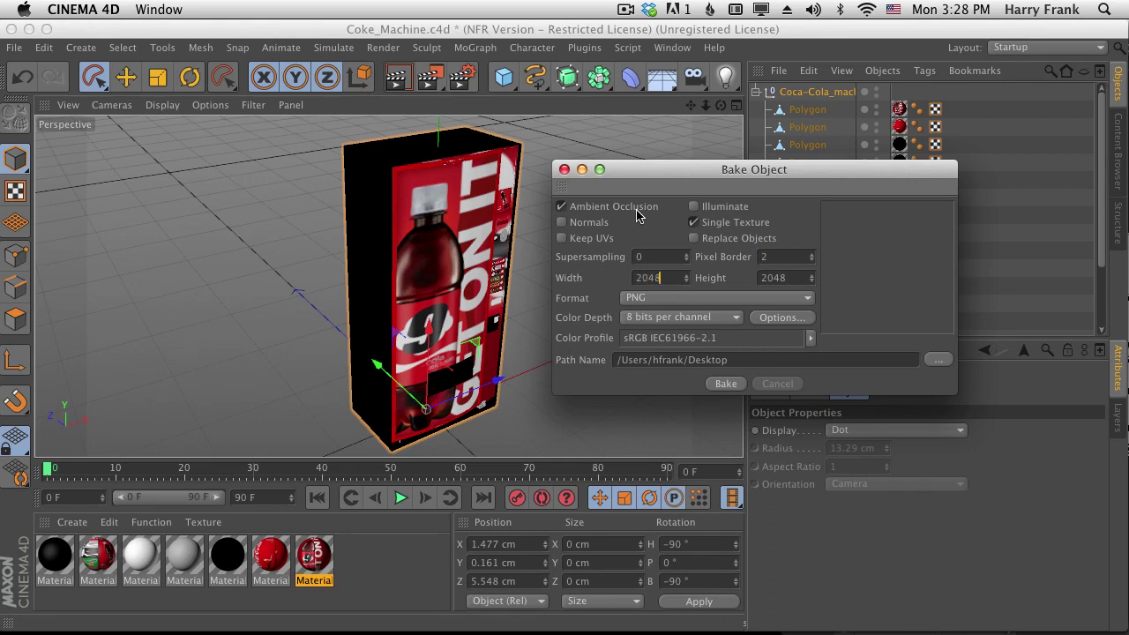
double_click(798, 277)
left_click_drag(827, 180, 836, 178)
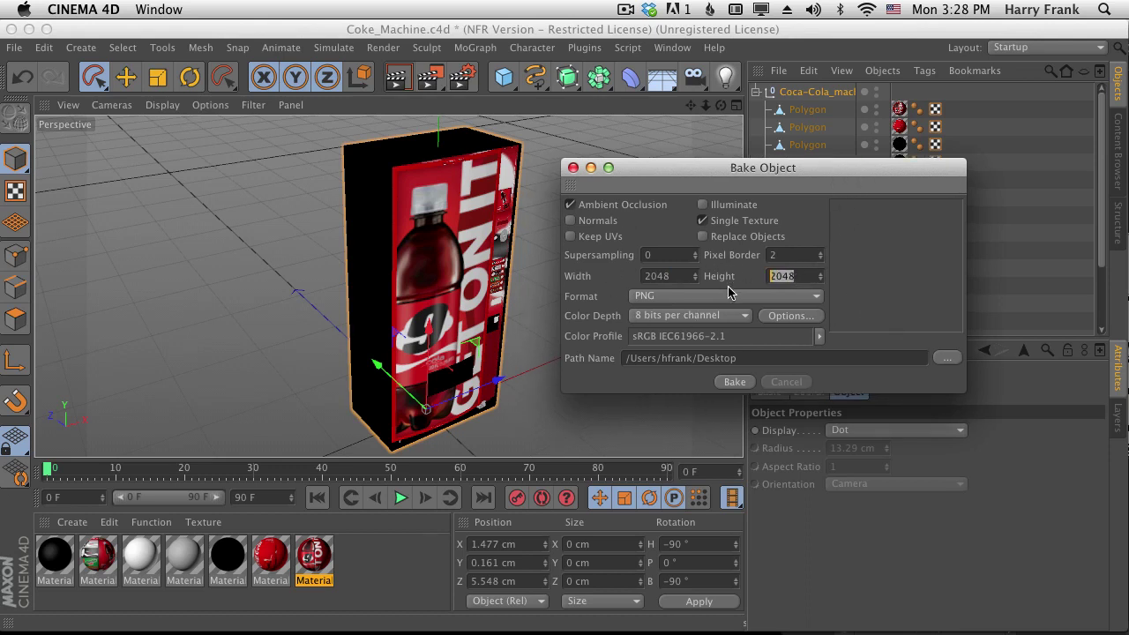
double_click(666, 276)
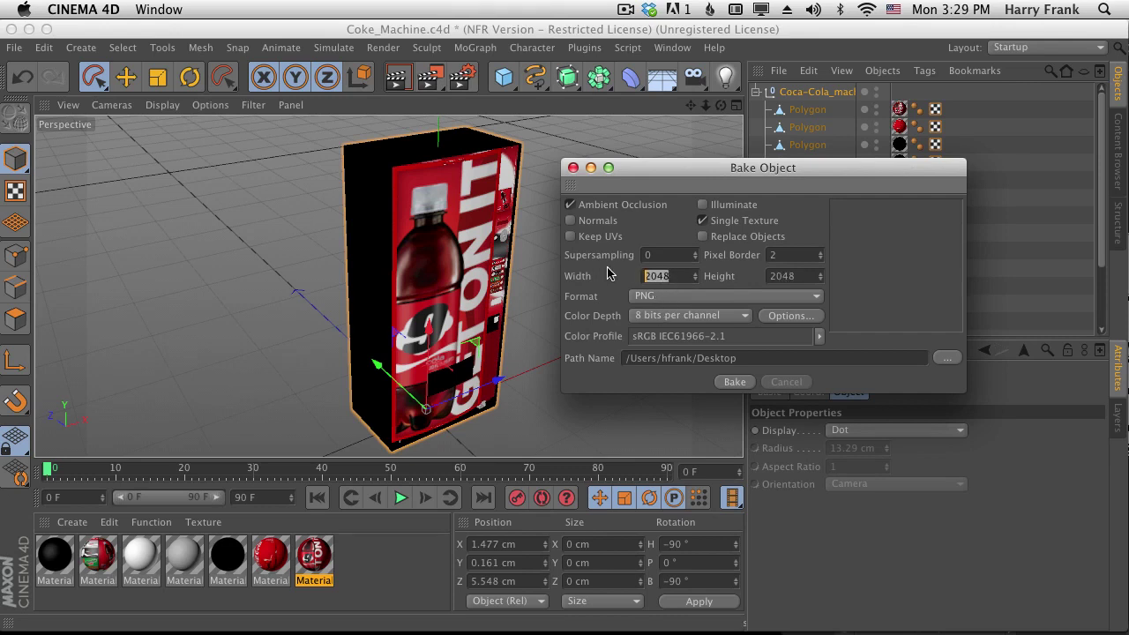
left_click_drag(894, 178, 841, 141)
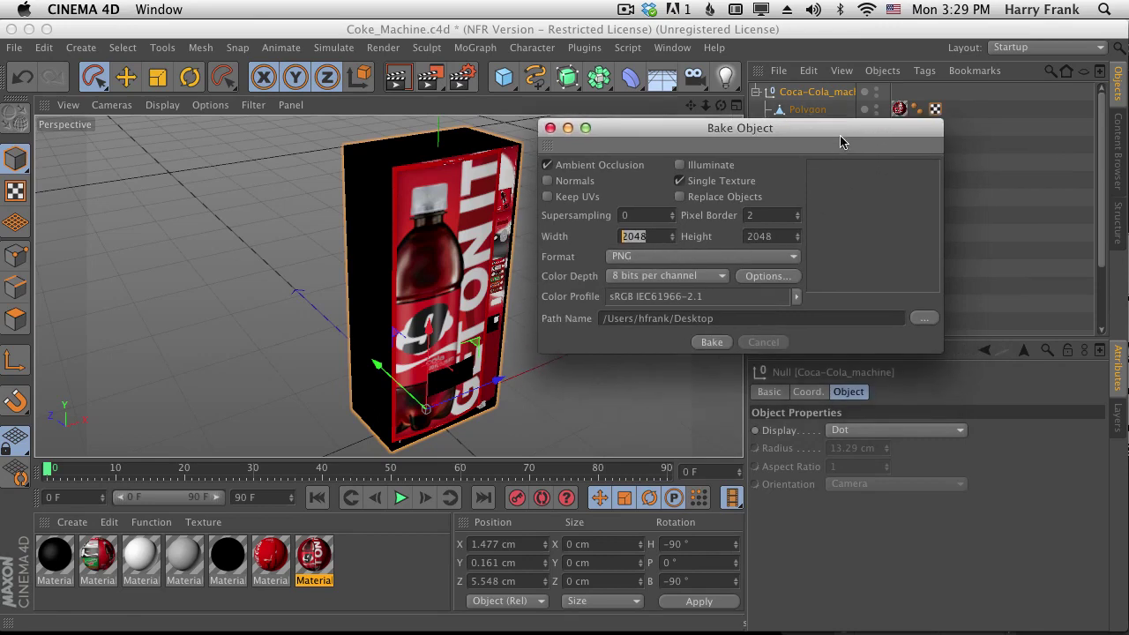
left_click_drag(754, 130, 741, 123)
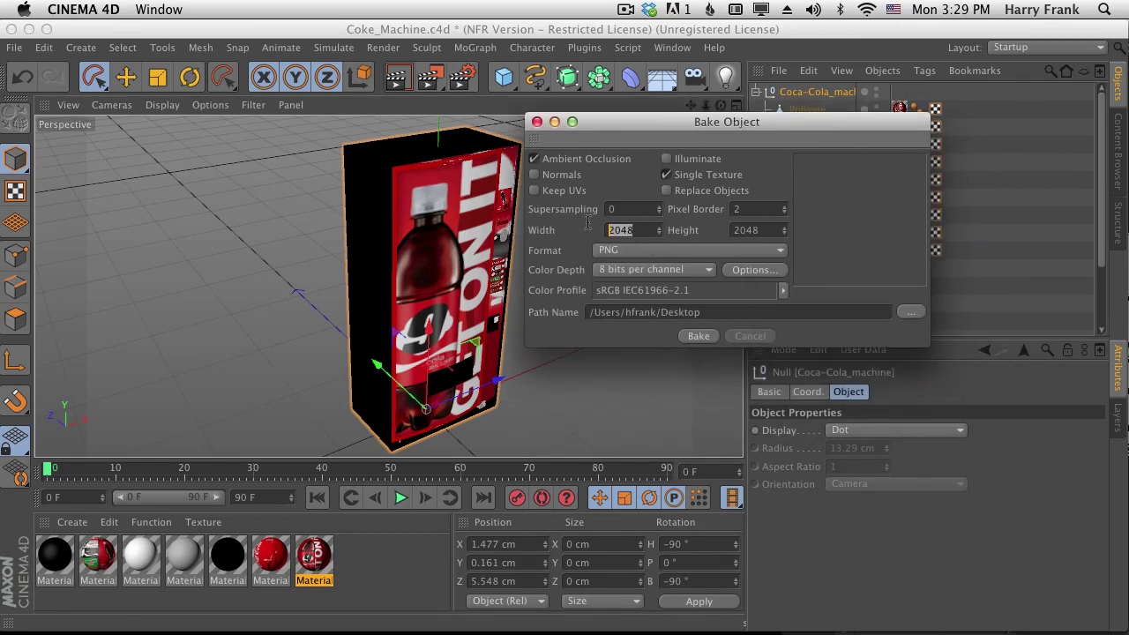
- Choose PNG as the baked texture's format and the Desktop as its save location
left_click_drag(745, 142, 790, 190)
left_click(639, 324)
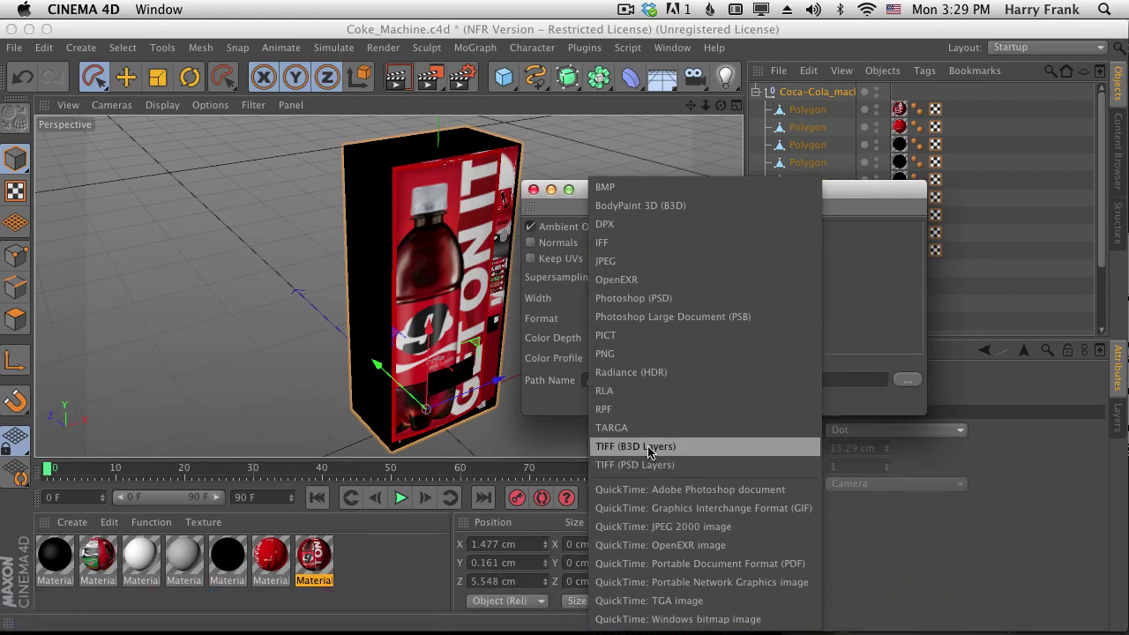
left_click(617, 354)
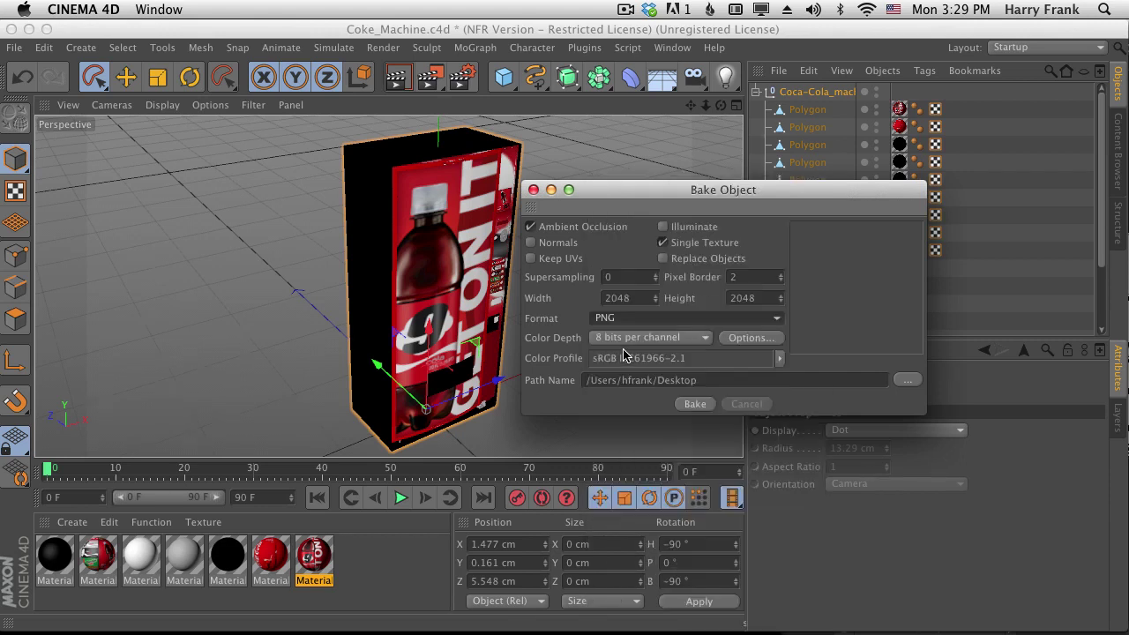
double_click(663, 318)
left_click(663, 318)
left_click(710, 353)
left_click_drag(800, 214, 821, 175)
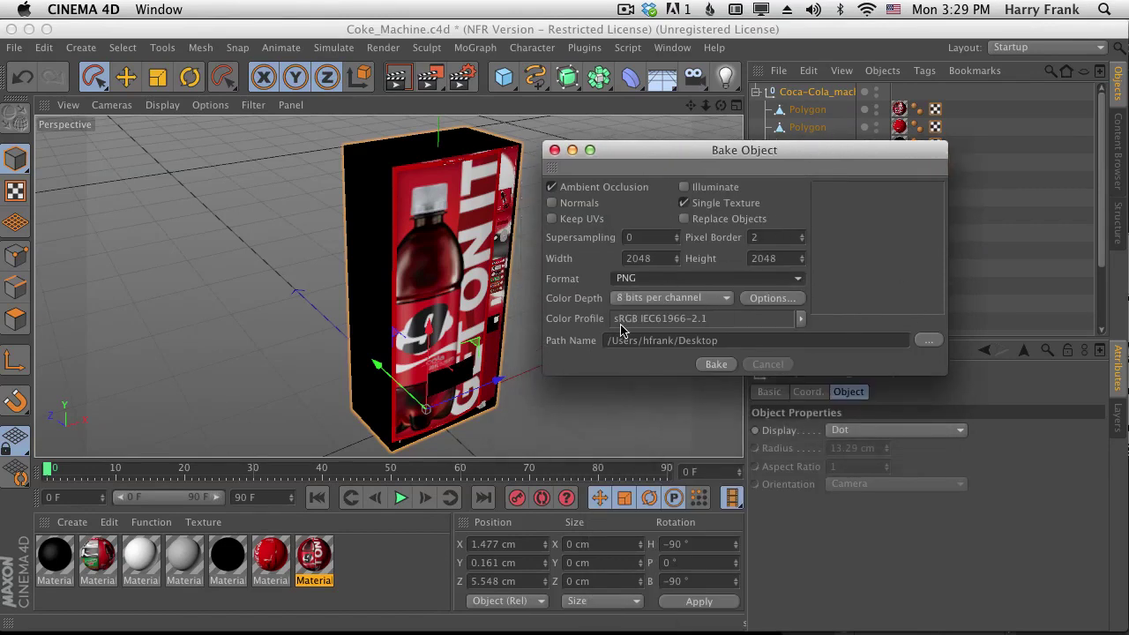
left_click(928, 340)
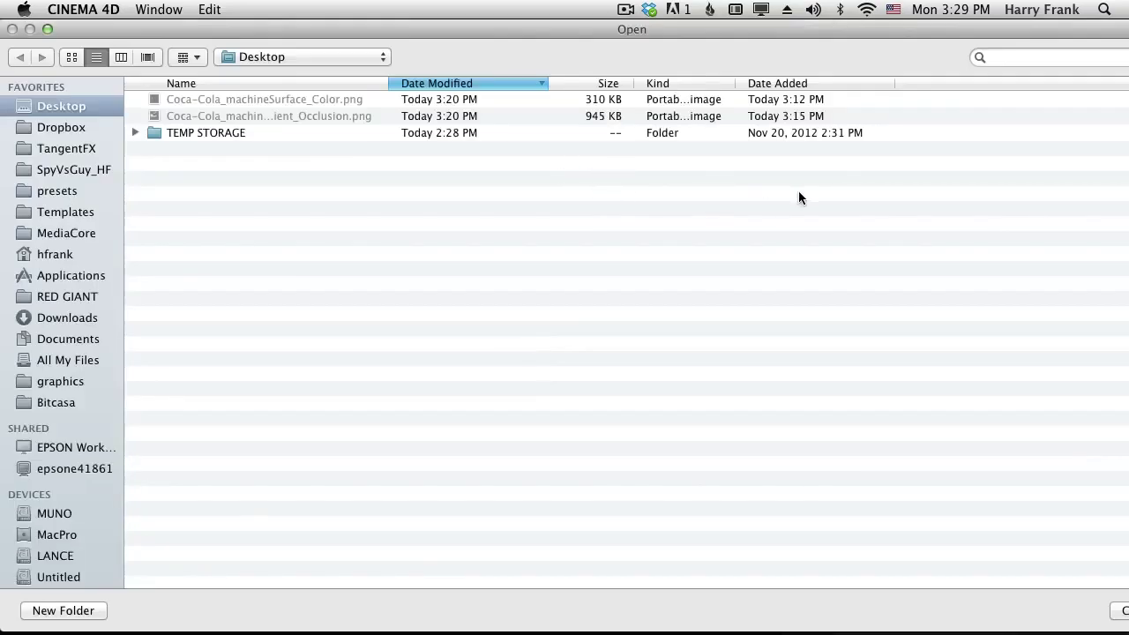
key("Return")
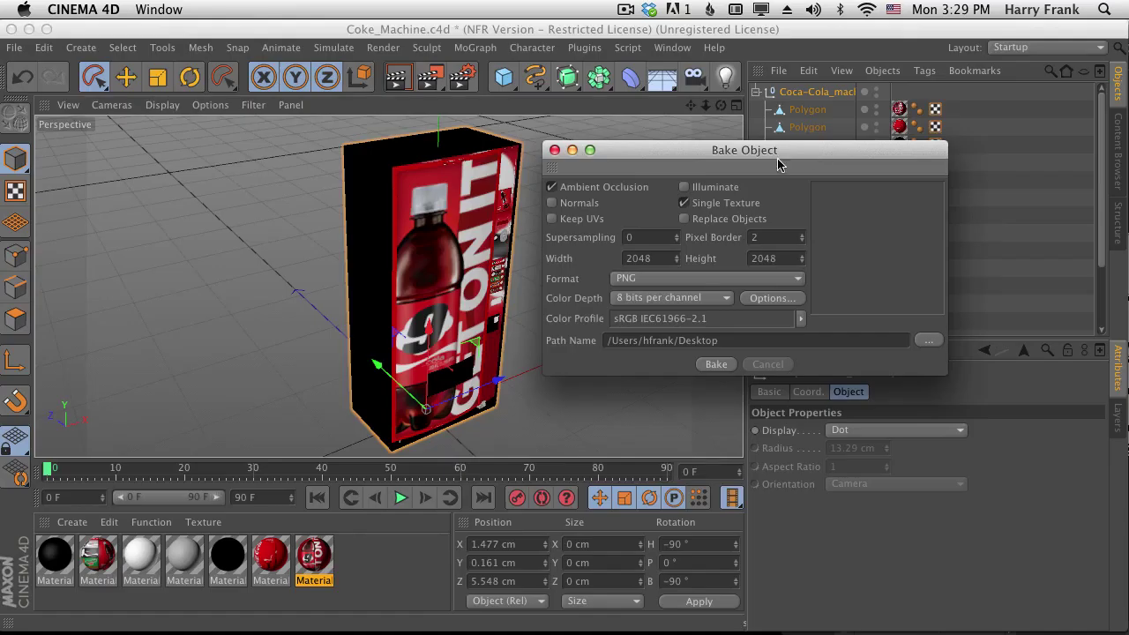
- Bake the Coca-Cola_machine group to a single texture with ambient occlusion and uncover the baked model in the viewport
left_click_drag(845, 158, 823, 157)
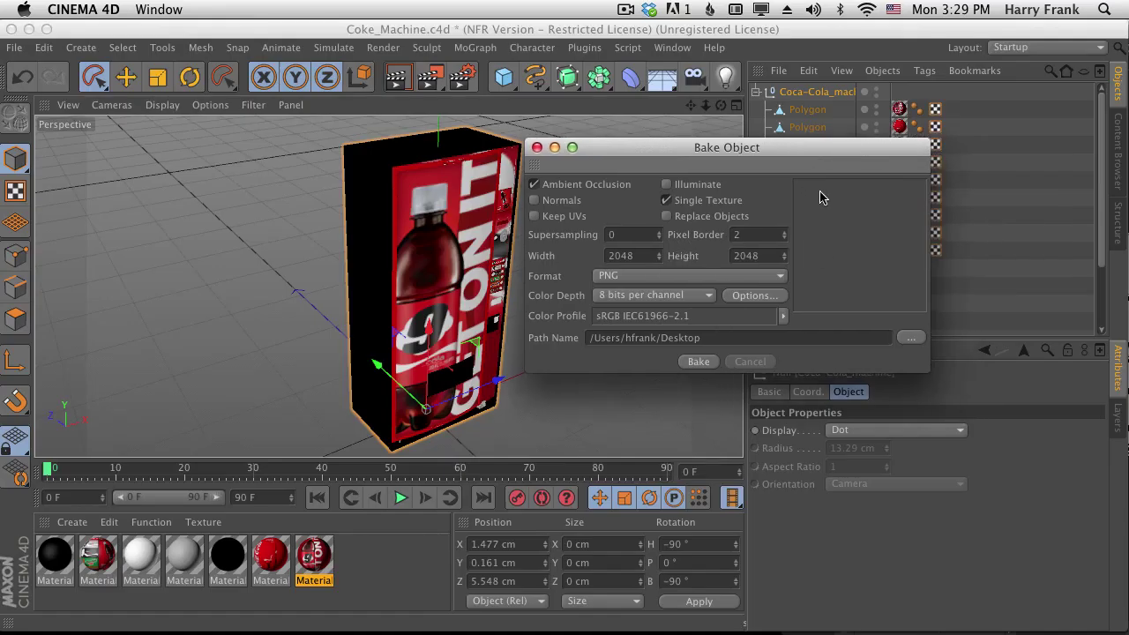
left_click(698, 362)
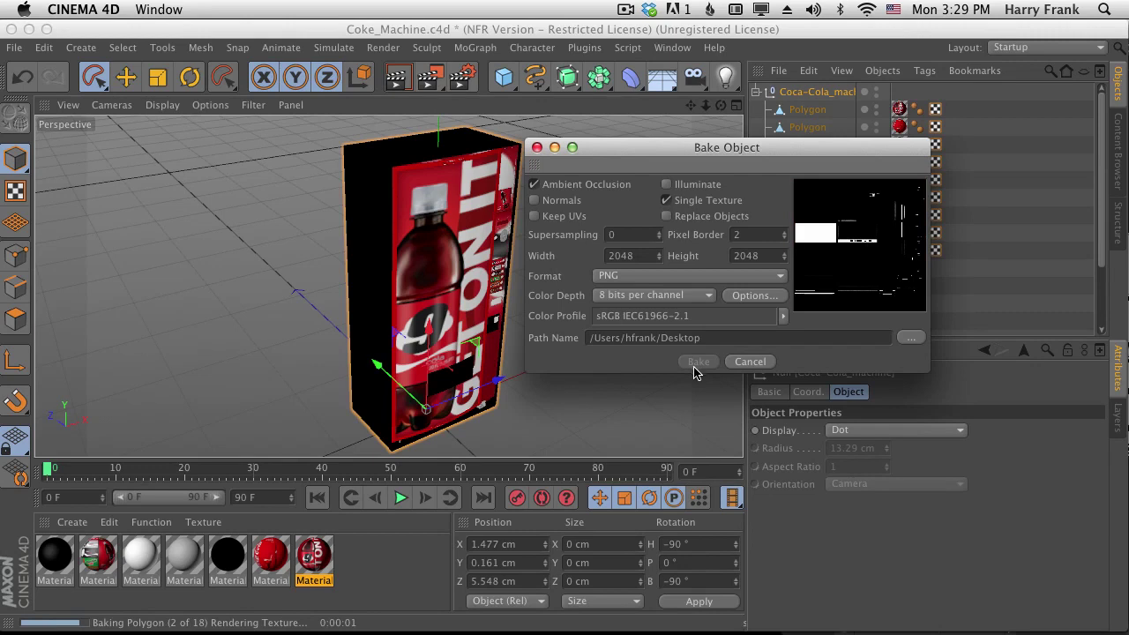
left_click_drag(889, 156, 705, 142)
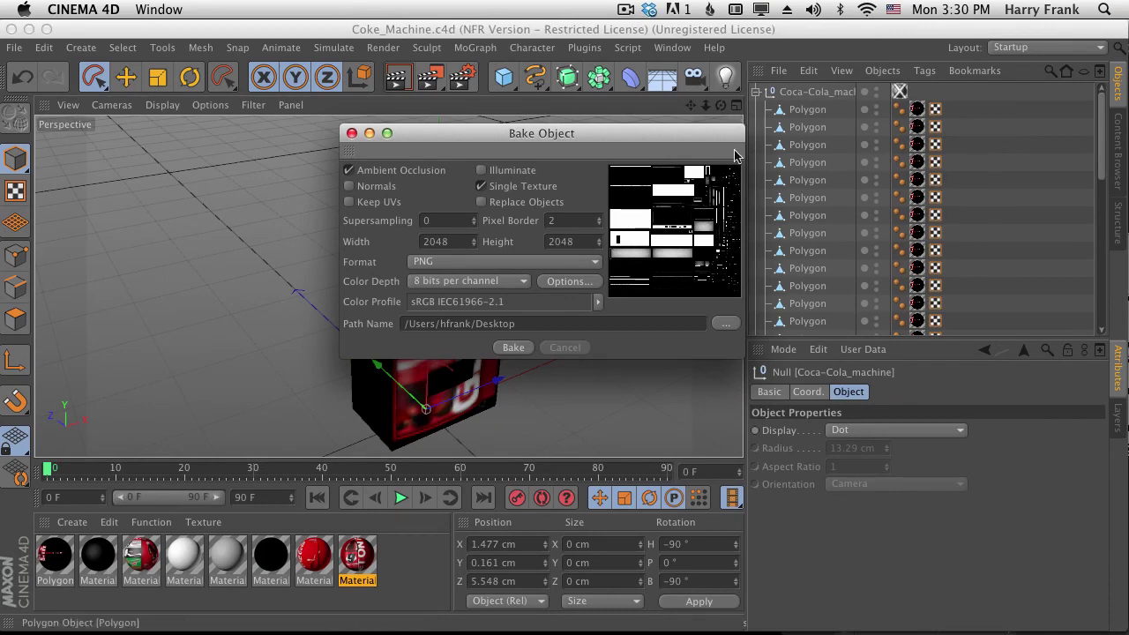
left_click_drag(668, 132, 975, 325)
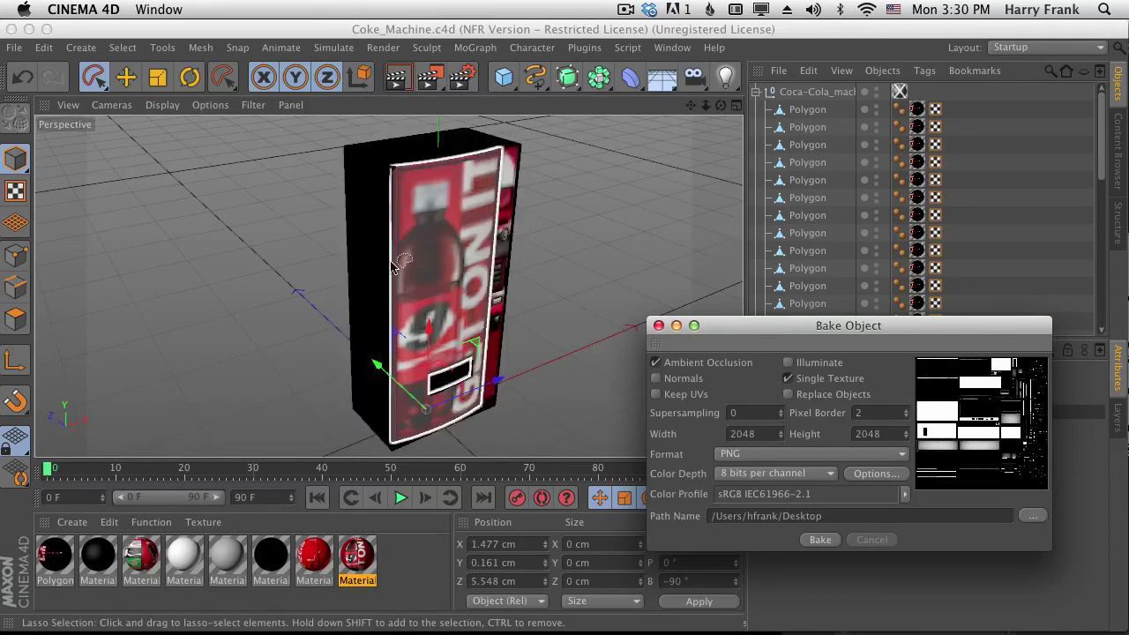
- Switch to After Effects and open Scene Setup for the Element effect on White Solid 1
key("super+Tab")
key("super+Tab")
key("super+Tab")
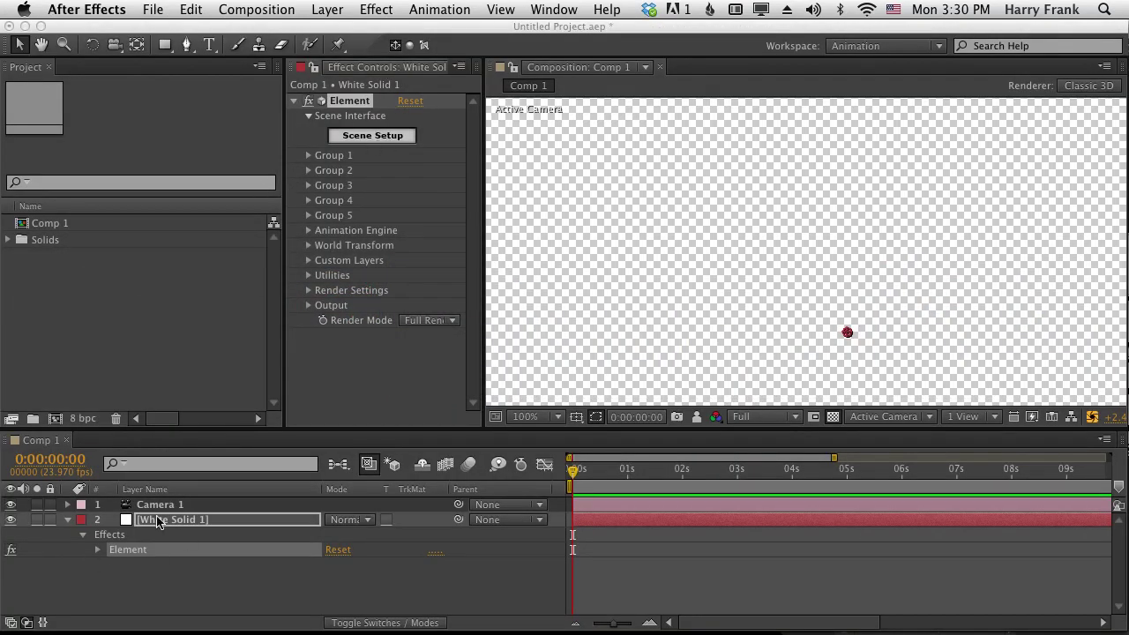
left_click(372, 138)
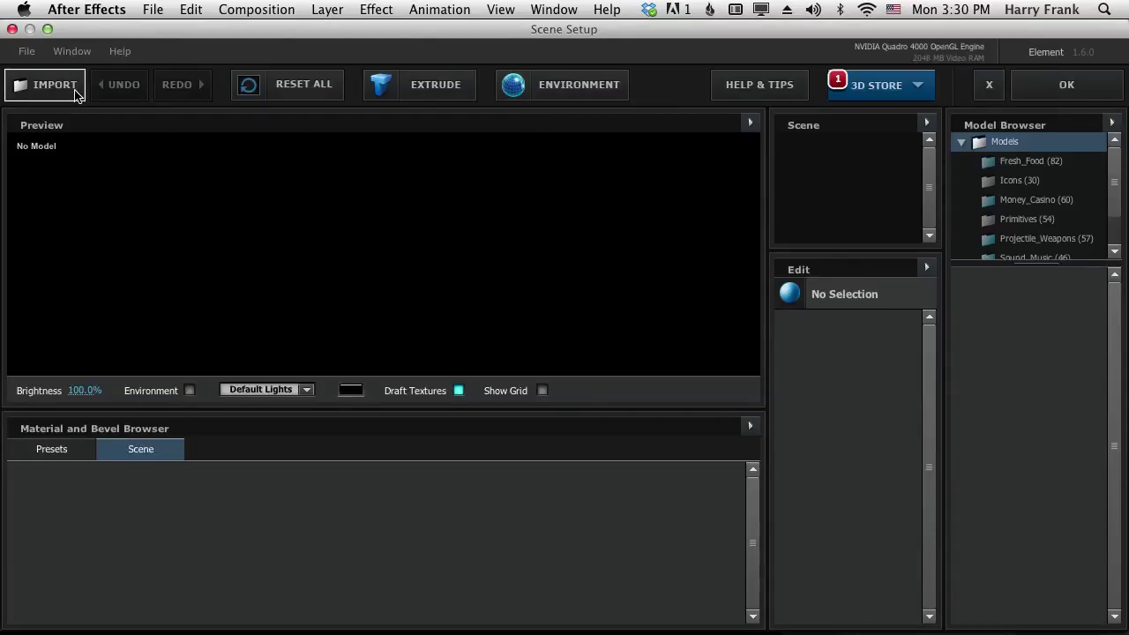
- Import Coke_Machine.c4d from the C4D folder into the Element scene and view the machine from an angle
left_click(61, 89)
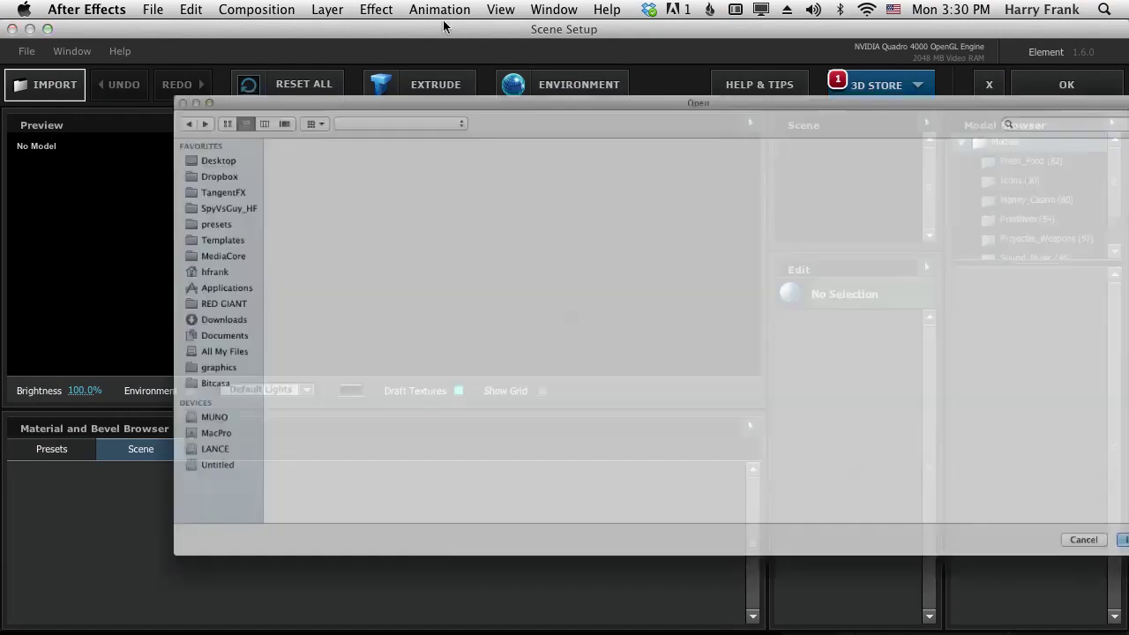
left_click(290, 55)
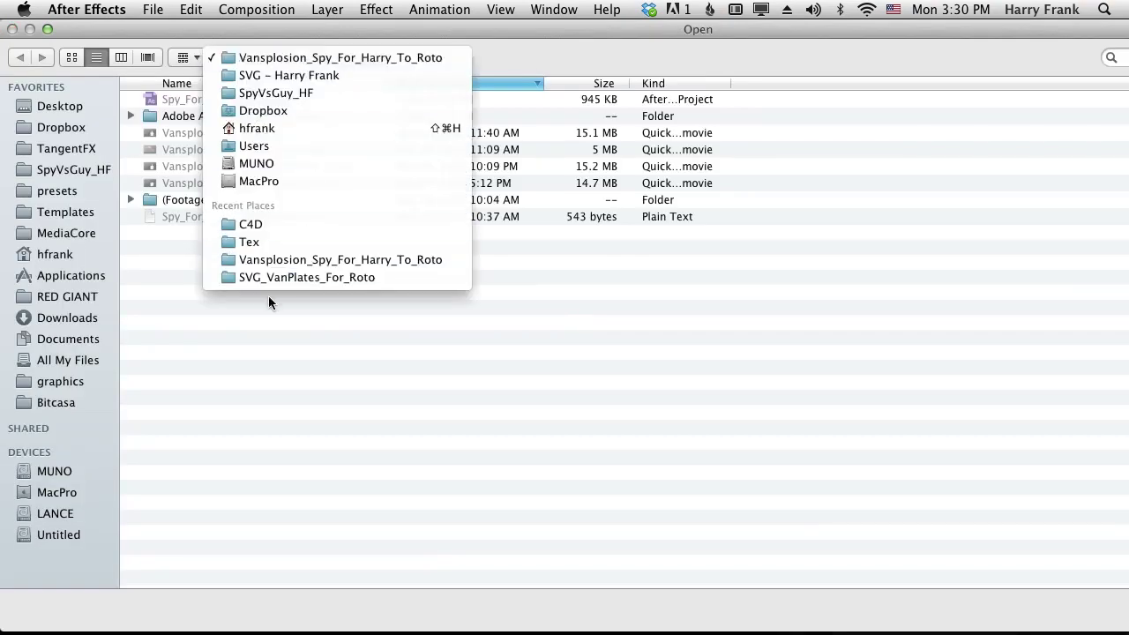
left_click(264, 221)
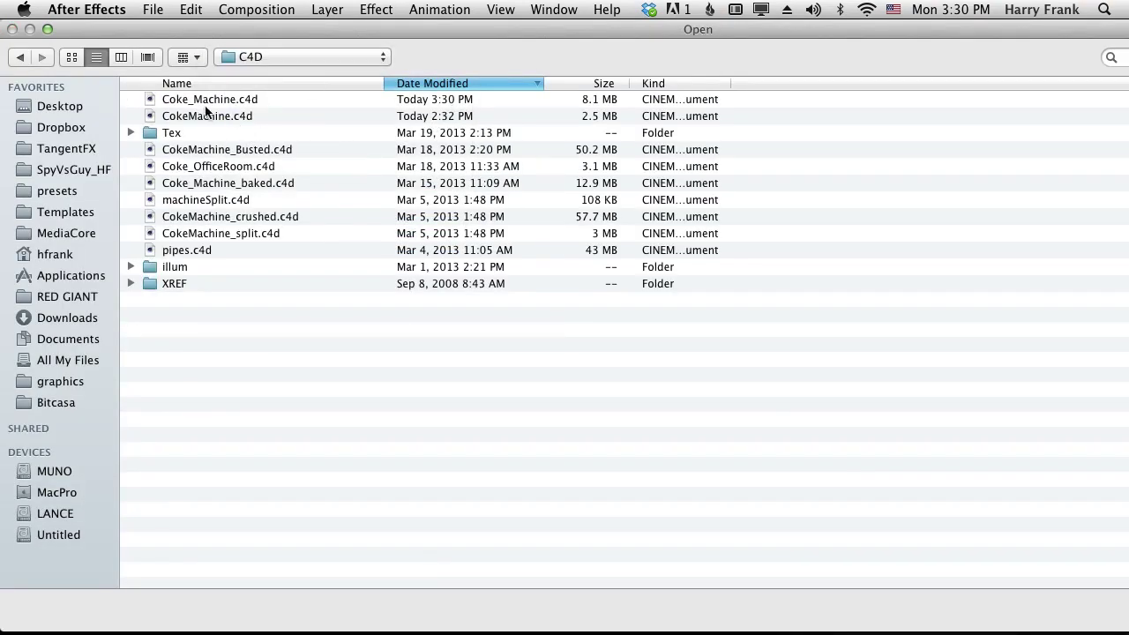
left_click(206, 111)
left_click(165, 101)
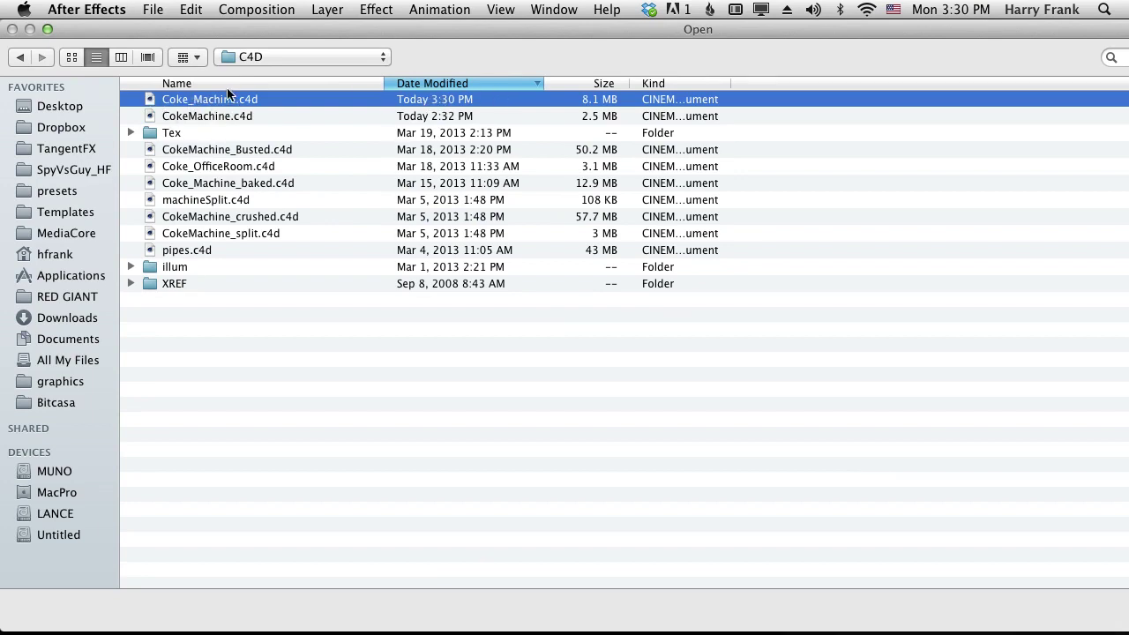
double_click(215, 100)
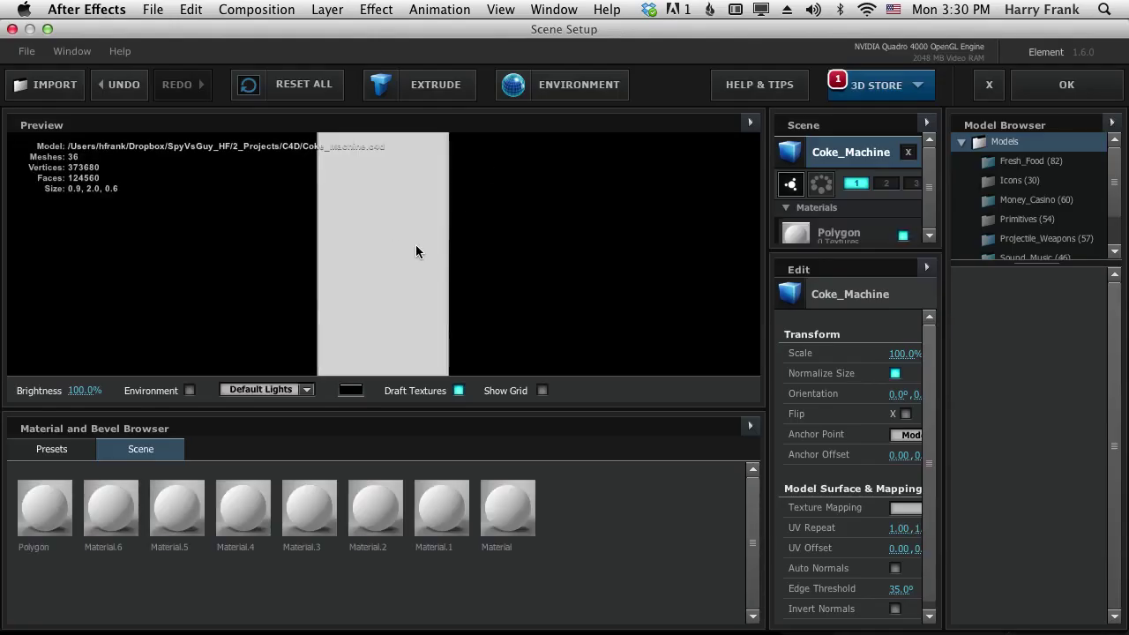
left_click_drag(671, 223, 609, 304)
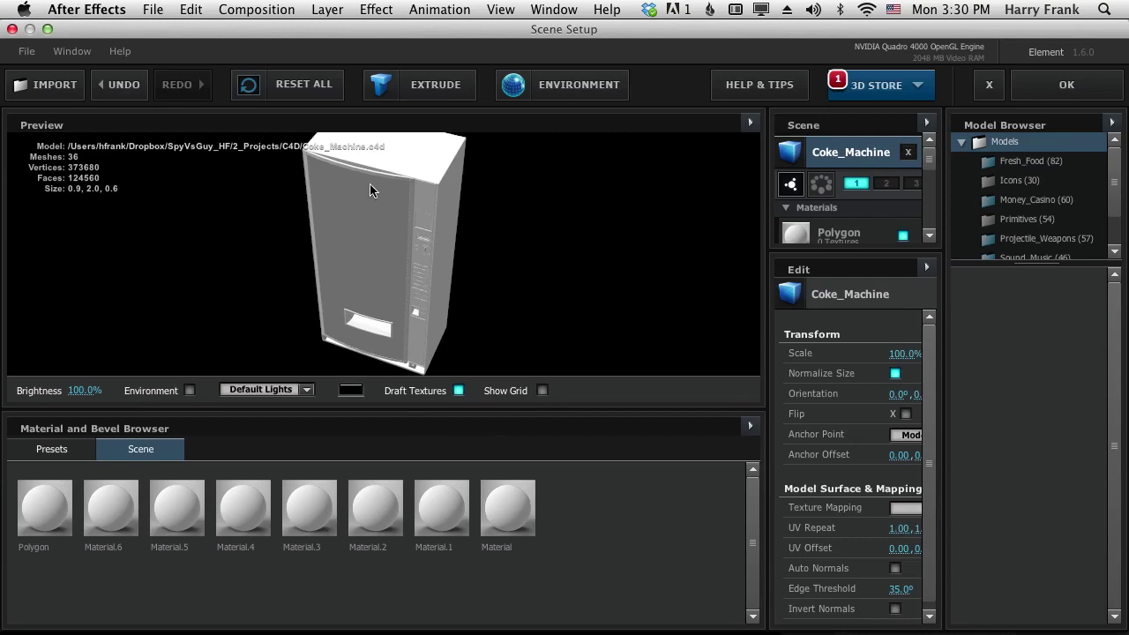
- Turn the machine in the preview to see its top and front, and select the material named Material for editing
mouse_move(369, 190)
left_mouse_down()
mouse_move(355, 181)
mouse_move(361, 202)
left_mouse_up()
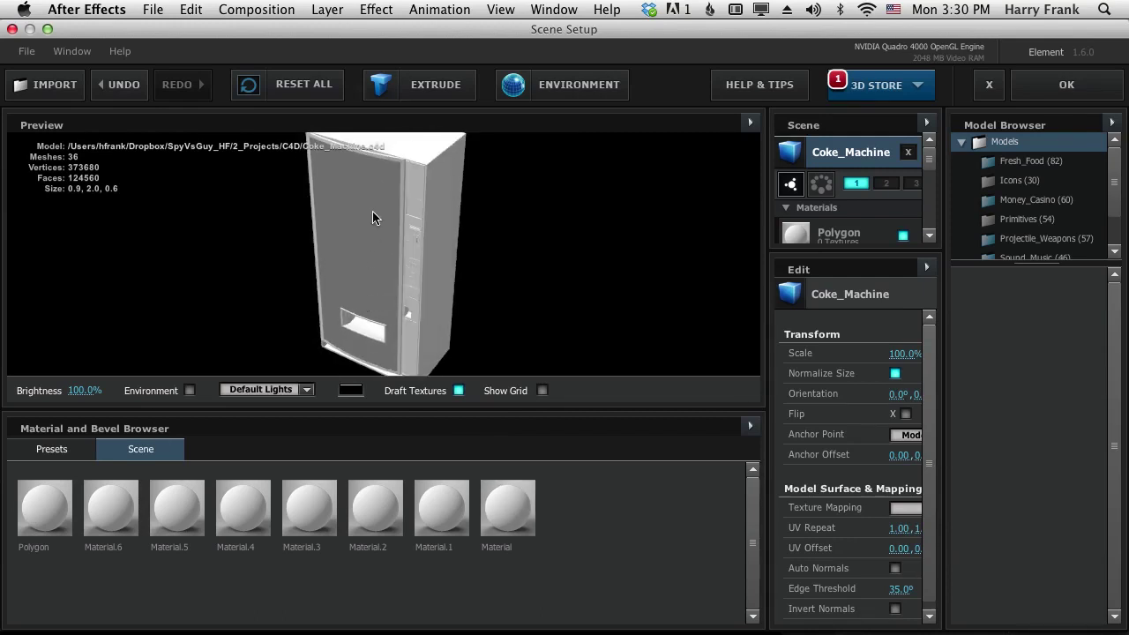
left_click_drag(373, 216, 452, 157)
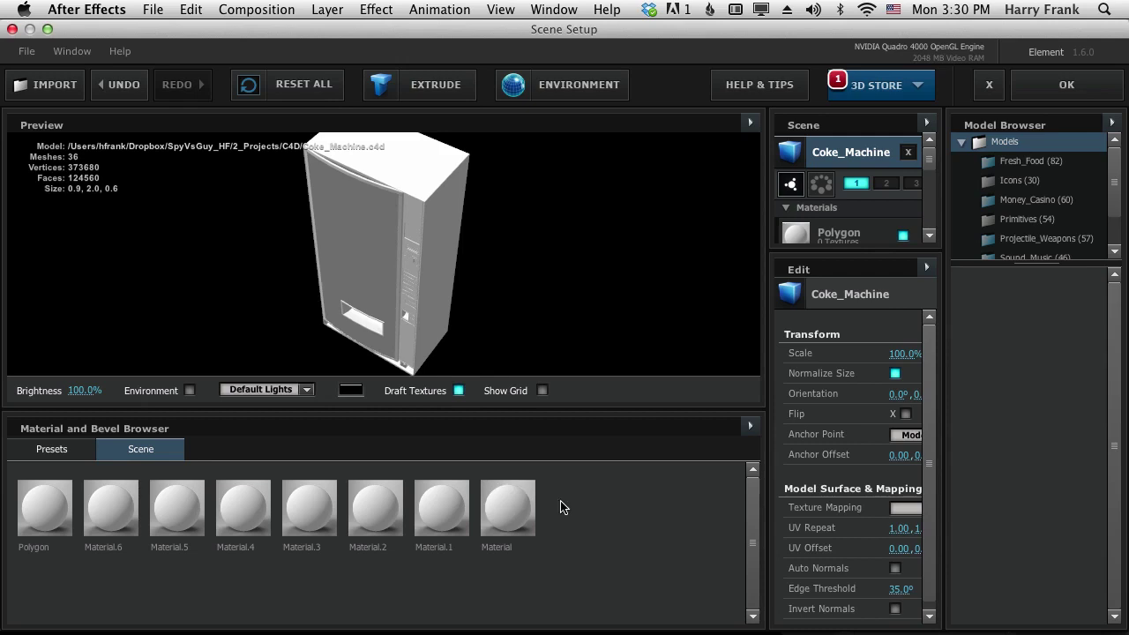
left_click(508, 506)
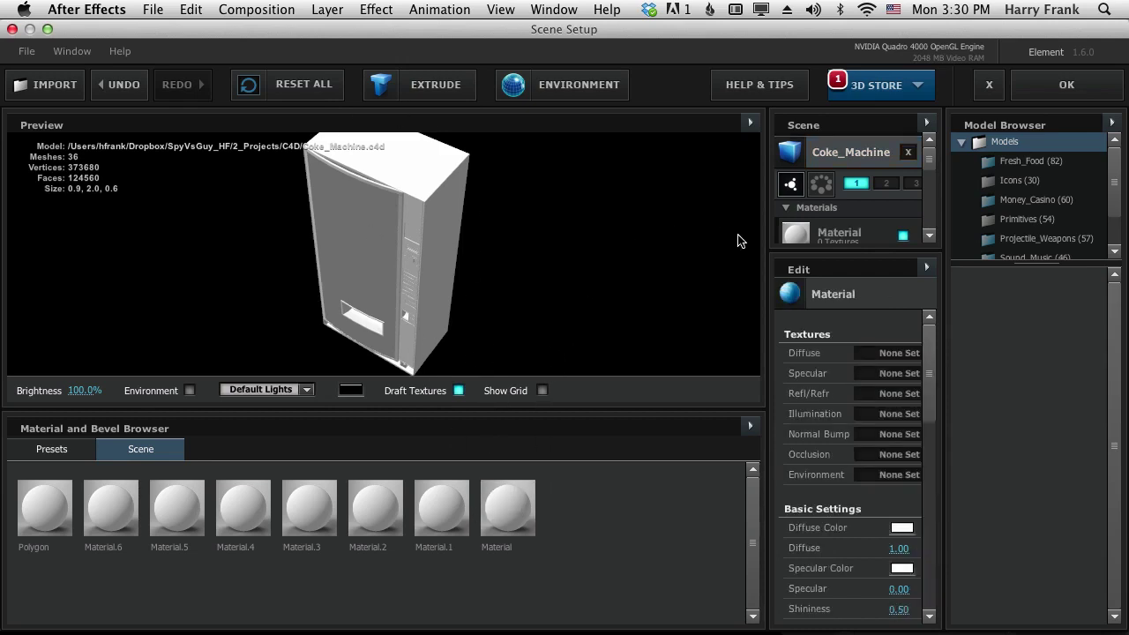
left_click(902, 527)
left_click_drag(557, 311, 622, 156)
left_click_drag(641, 119, 874, 154)
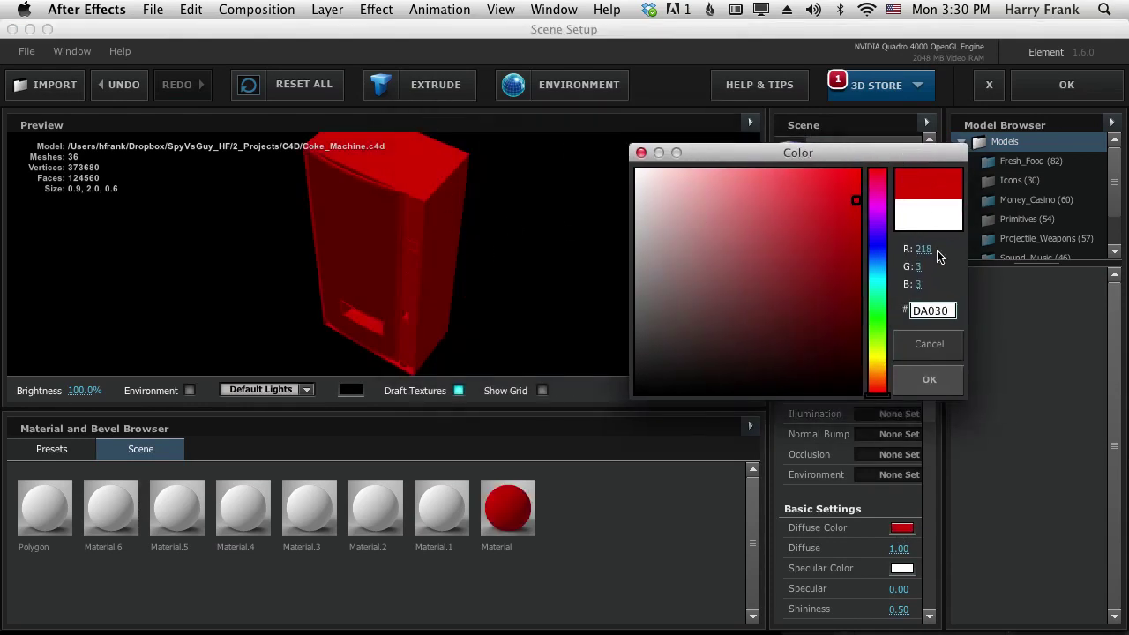
left_click(928, 344)
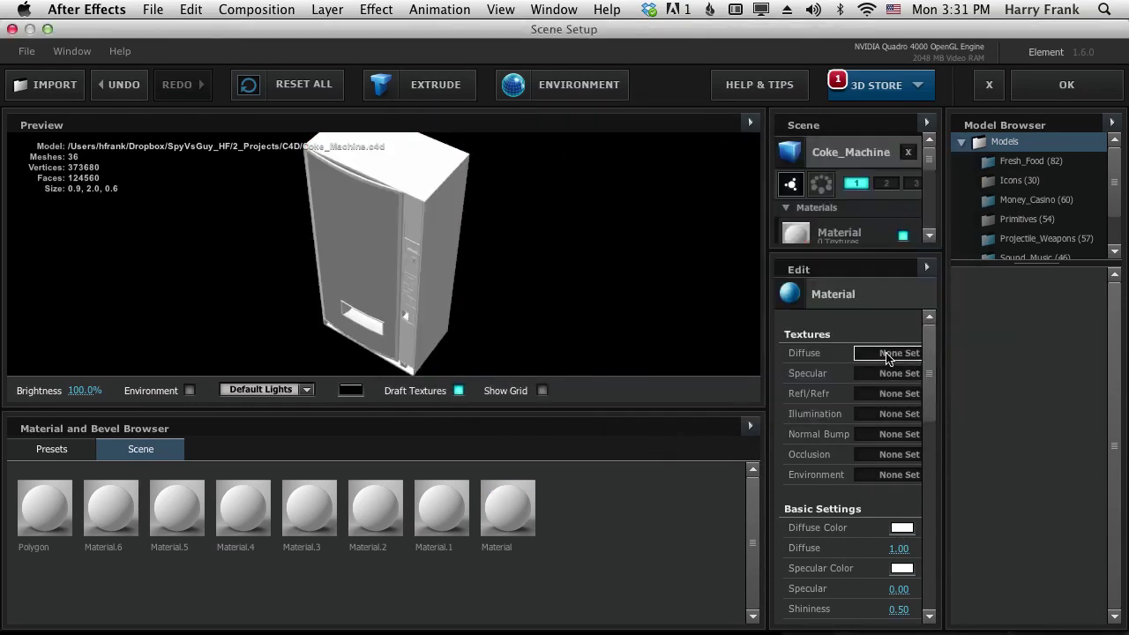
- Load Coca-Cola_machineSurface_Color.png from the Desktop as the Diffuse texture of the material
left_click(888, 355)
left_click(637, 162)
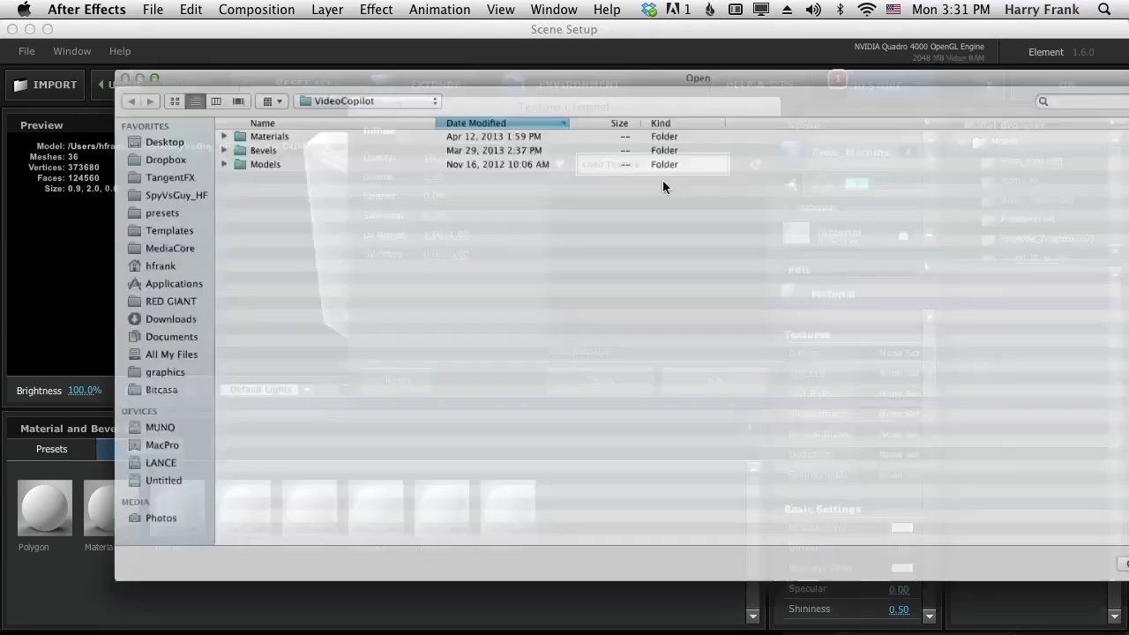
left_click(90, 106)
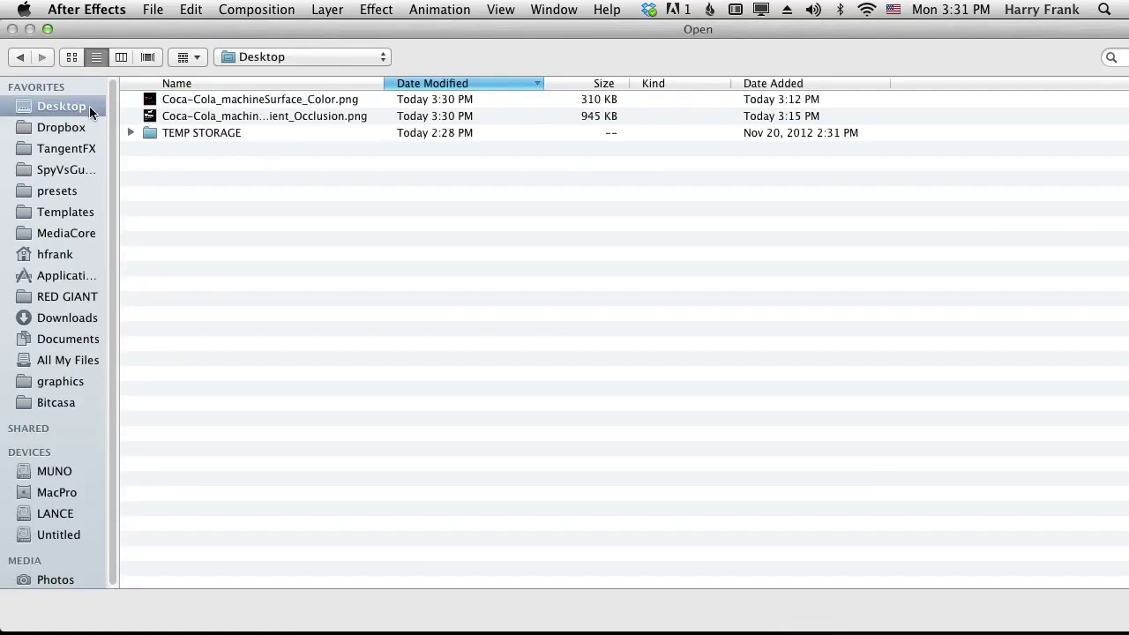
left_click(325, 99)
double_click(331, 102)
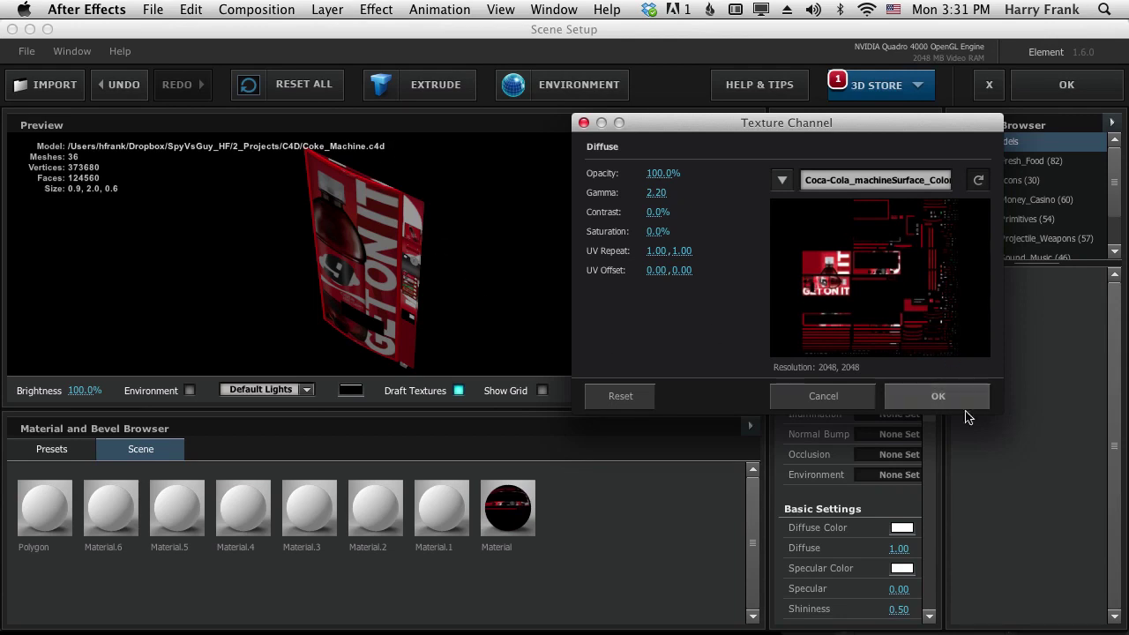
left_click(938, 396)
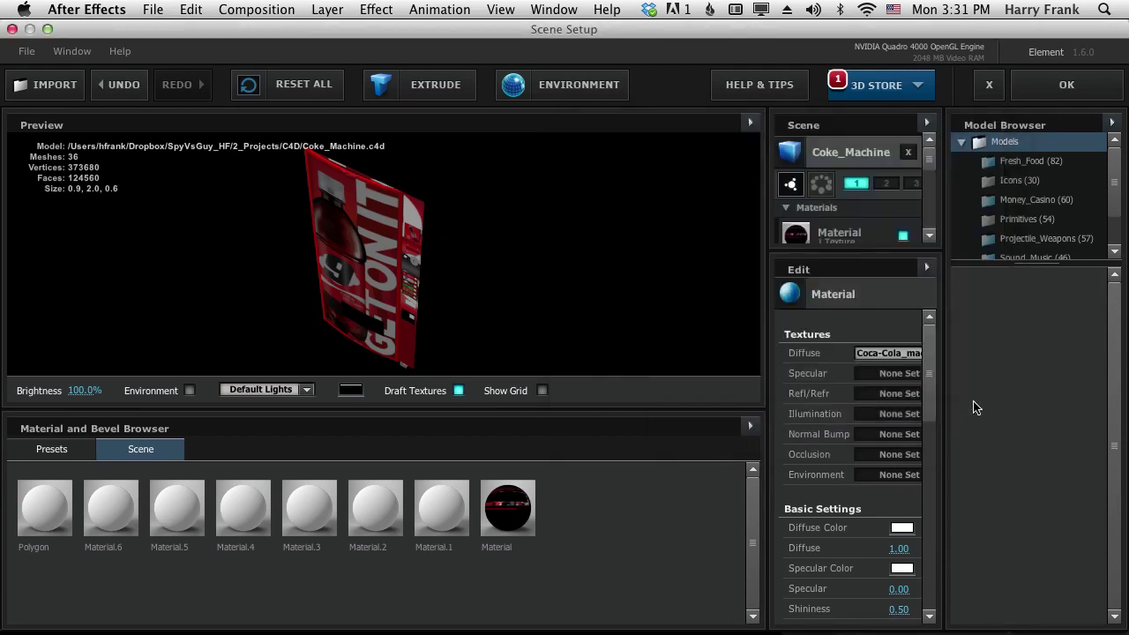
- Load the baked Coca-Cola_machineAmbient_Occlusion.png from the Desktop as the material's Occlusion texture
left_click(895, 456)
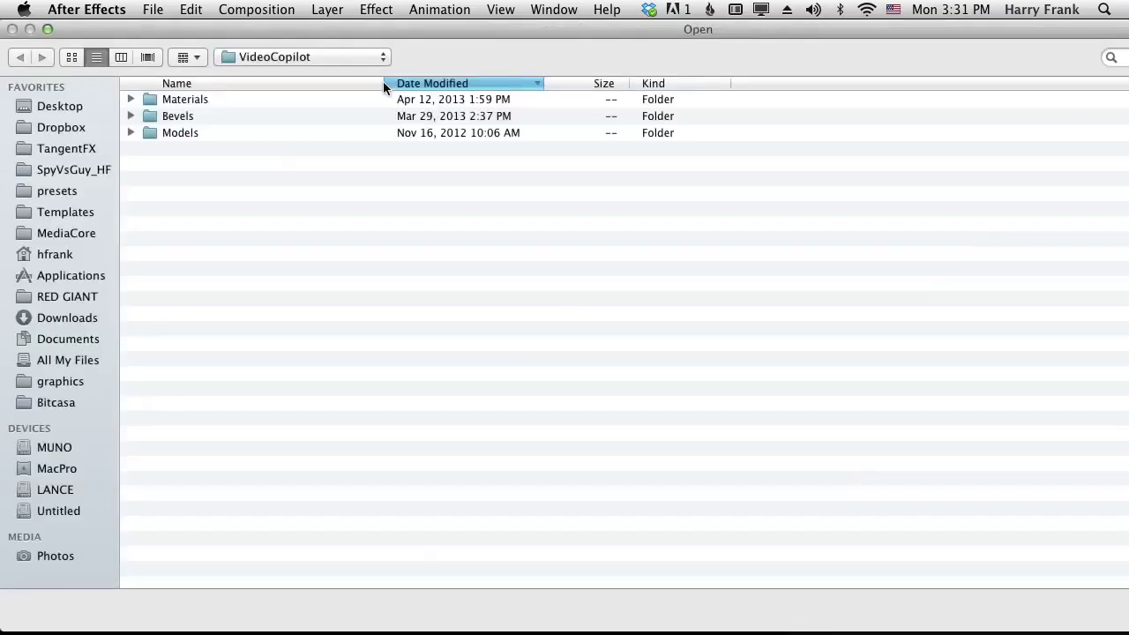
left_click(626, 163)
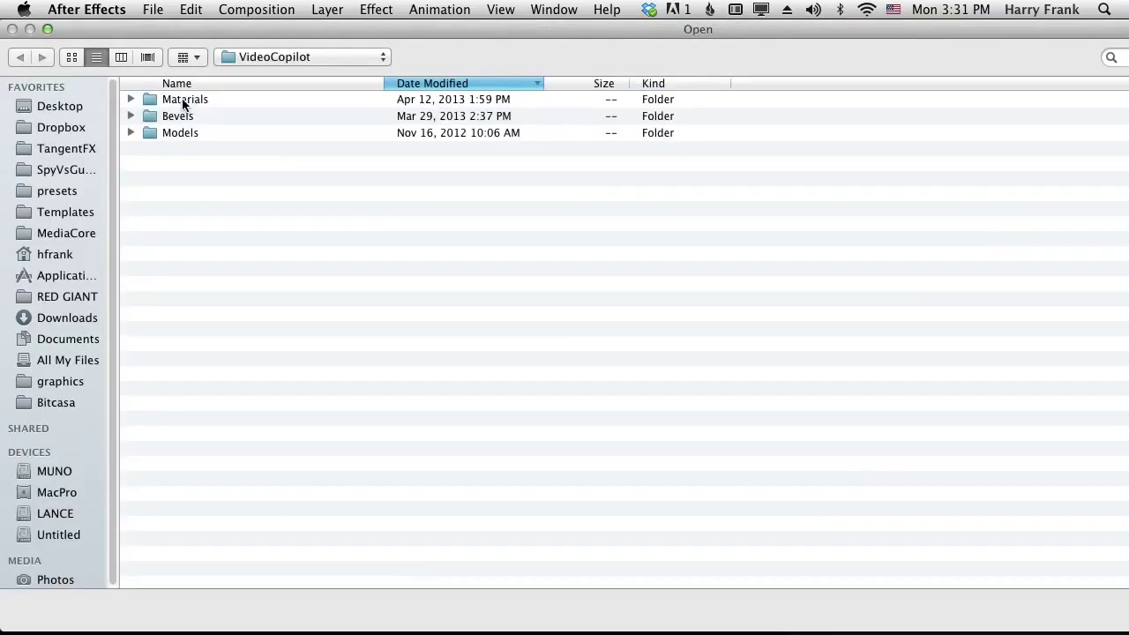
left_click(101, 106)
double_click(294, 114)
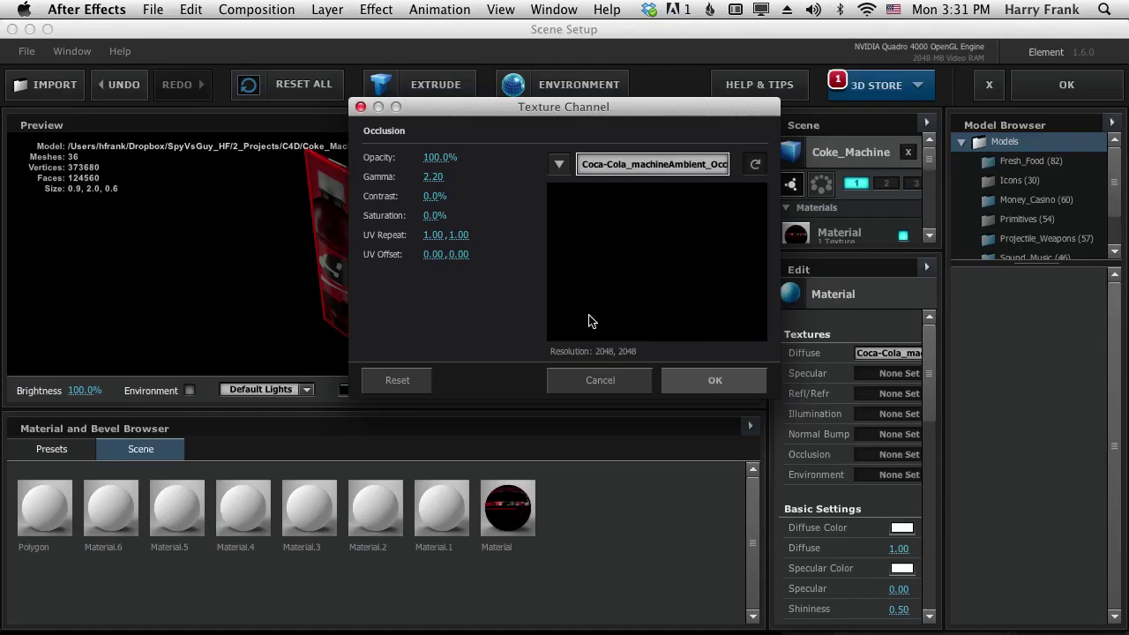
left_click_drag(680, 110, 982, 100)
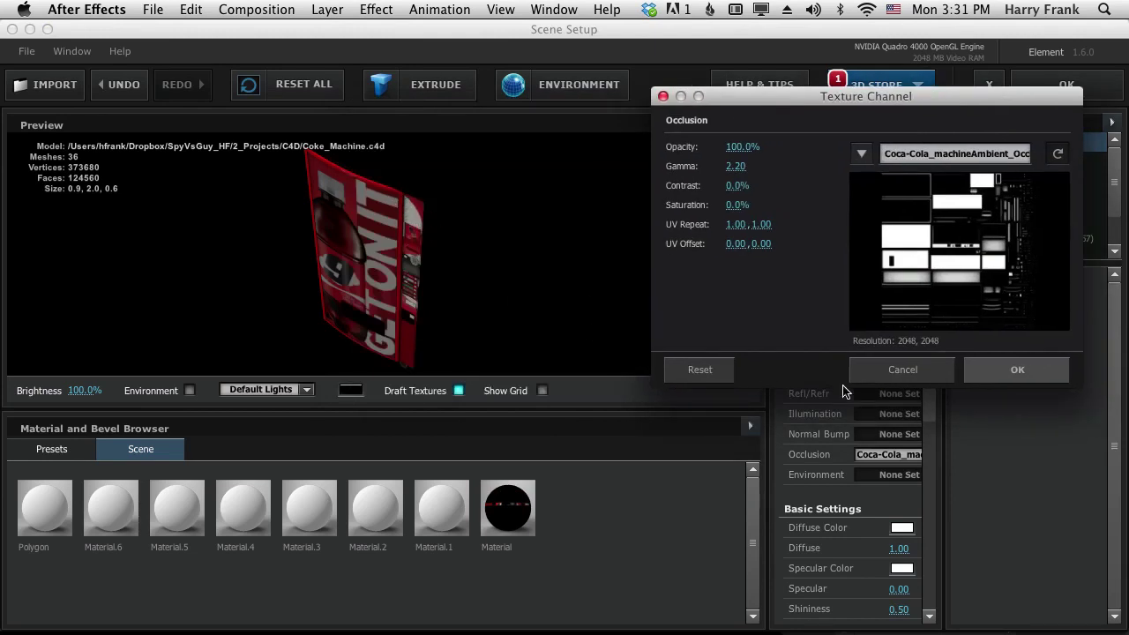
left_click(1014, 370)
- Apply the scene setup and orbit the composition camera around the textured machine to show its other side
left_click(1067, 84)
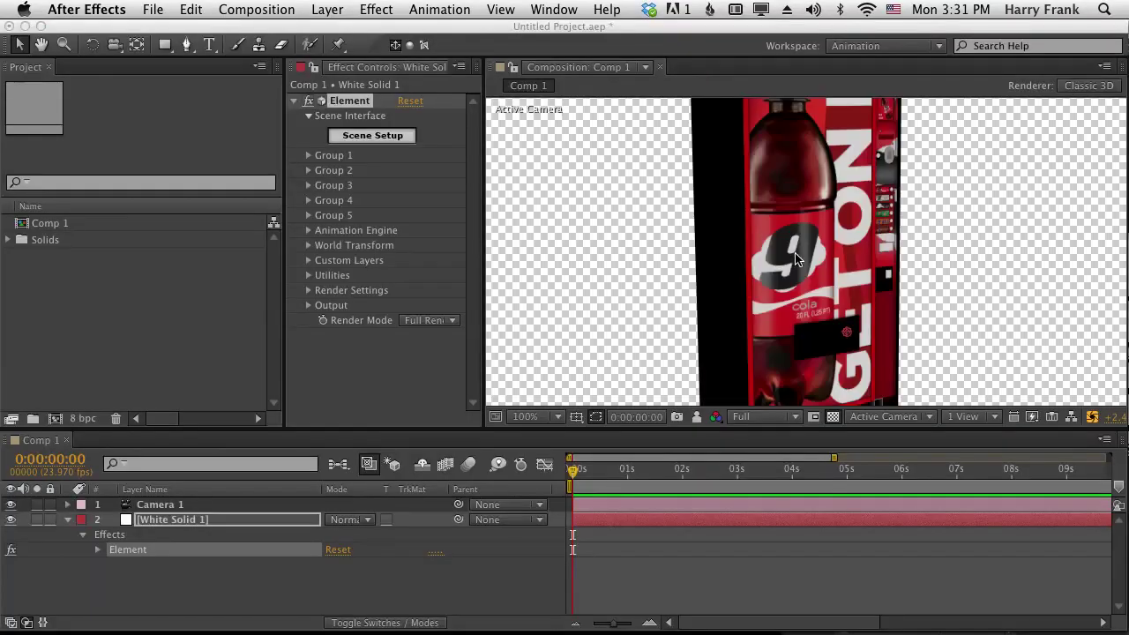
key("c")
left_click_drag(860, 273, 894, 243)
- Create a group null for Group 1 of the Element effect, widening the effect settings to reach its options
left_click(309, 155)
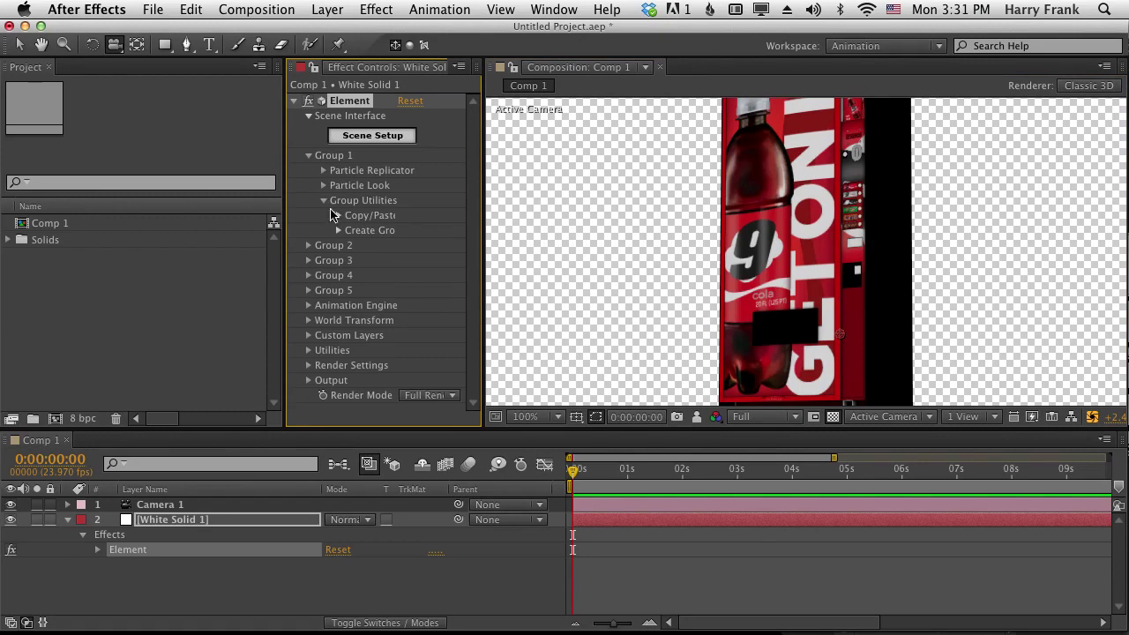
left_click_drag(477, 210, 566, 211)
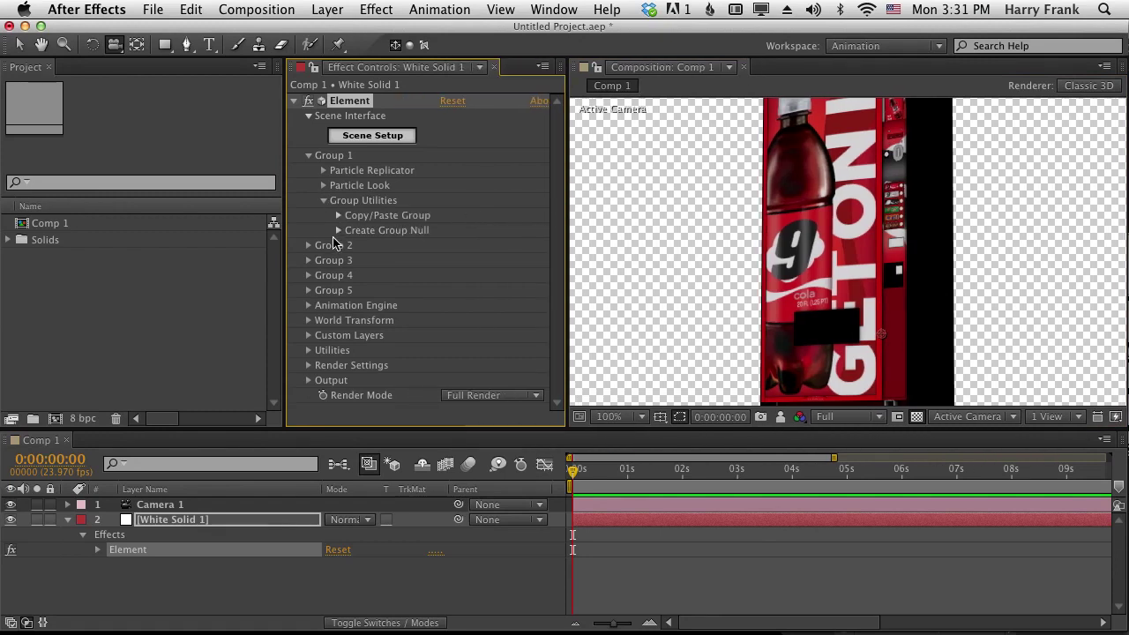
left_click(337, 230)
left_click(388, 250)
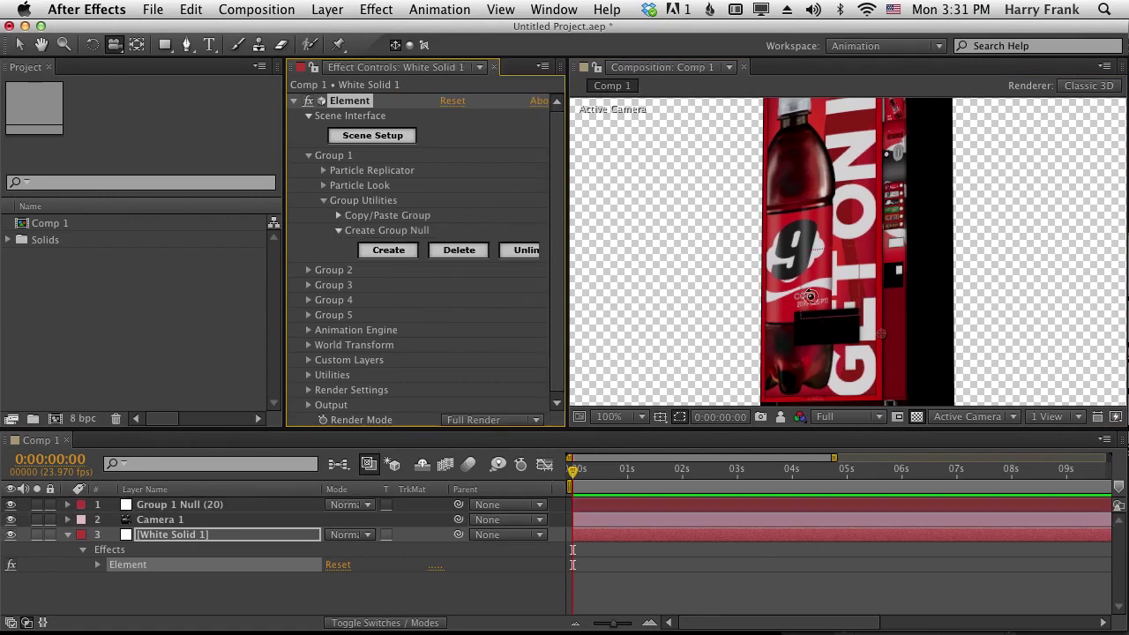
- Rotate the Group 1 null to tilt the machine, move the current time to 0:00:01:12 and rotate the null further
left_click(184, 506)
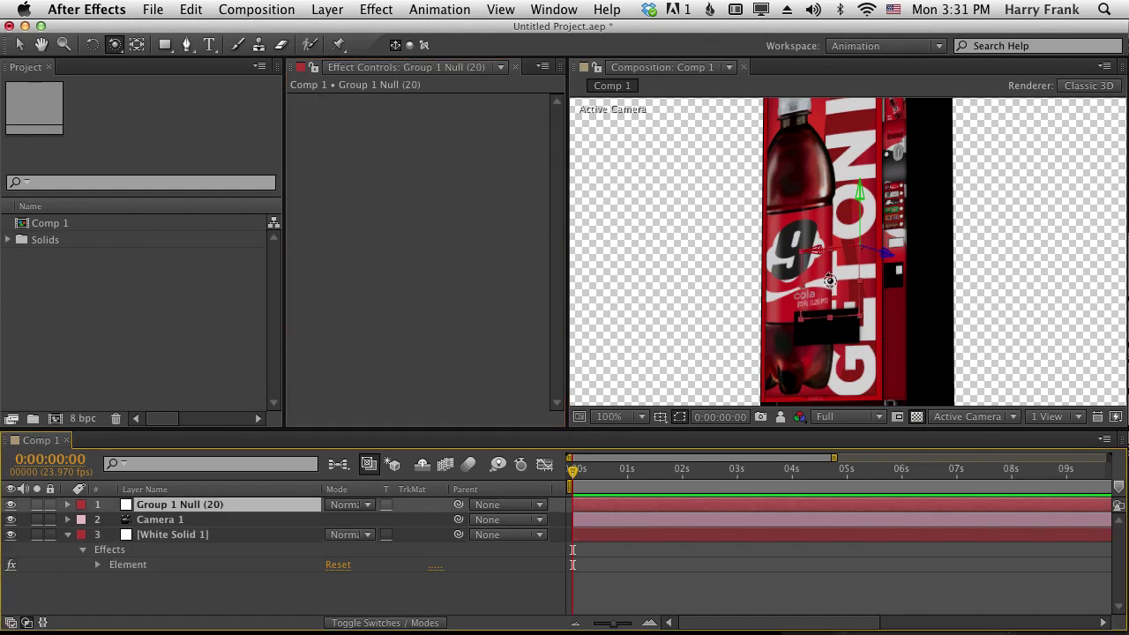
key("v")
key("w")
left_click_drag(829, 285, 825, 309)
left_click_drag(575, 468, 655, 467)
left_click_drag(829, 309, 790, 276)
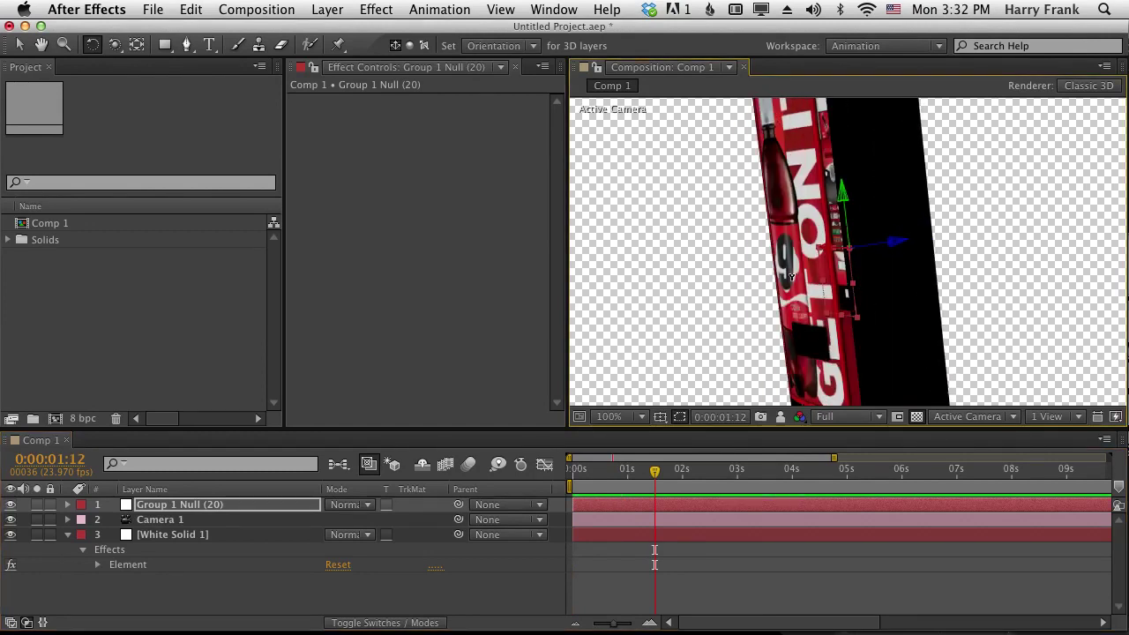